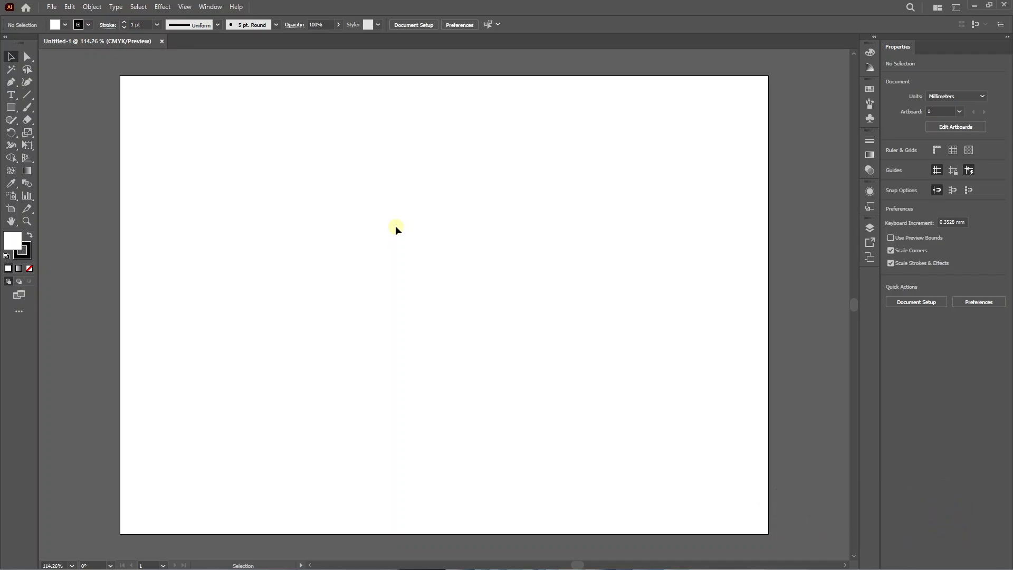
Draw a 297 × 210 mm rectangle that covers the whole artboard.
key("ctrl+1")
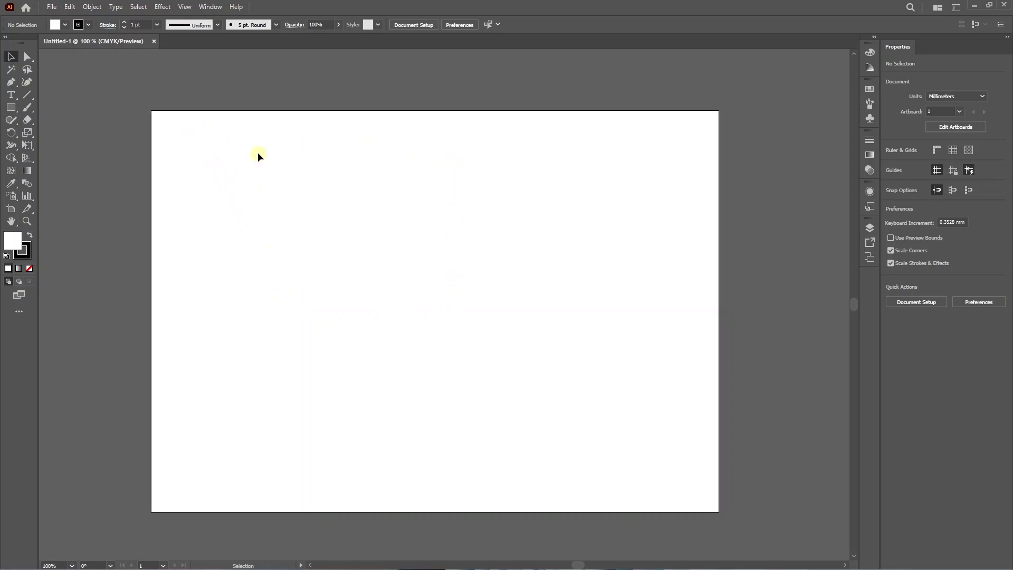
key("m")
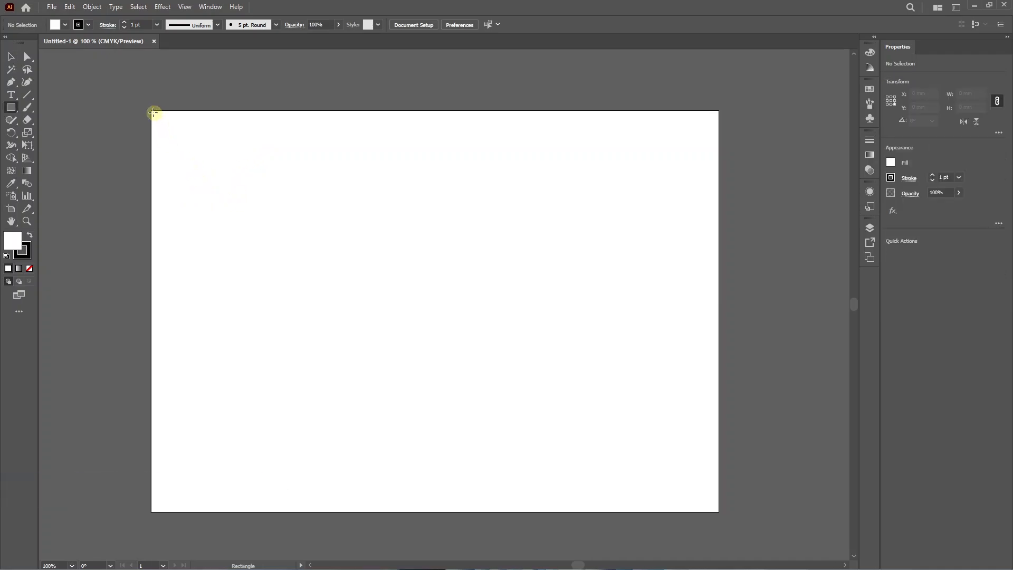
left_click_drag(153, 113, 718, 511)
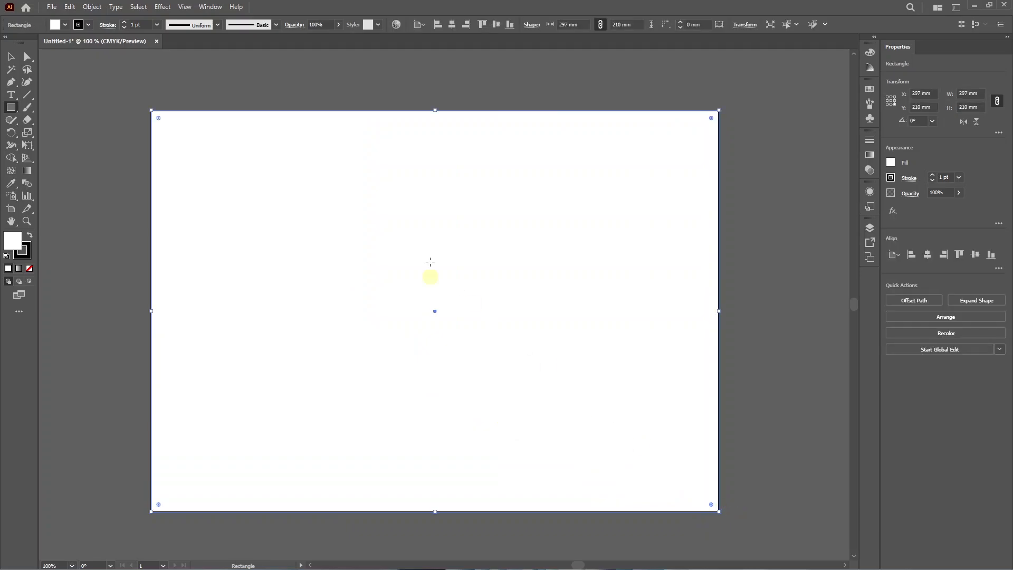
Fill the rectangle with the cyan blue swatch and remove its stroke.
left_click(869, 89)
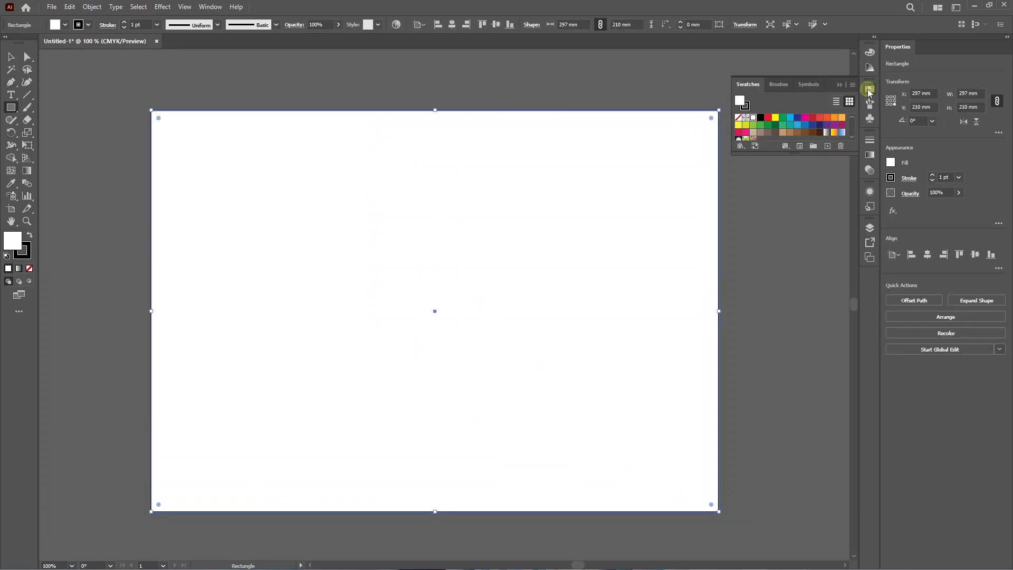
left_click(790, 120)
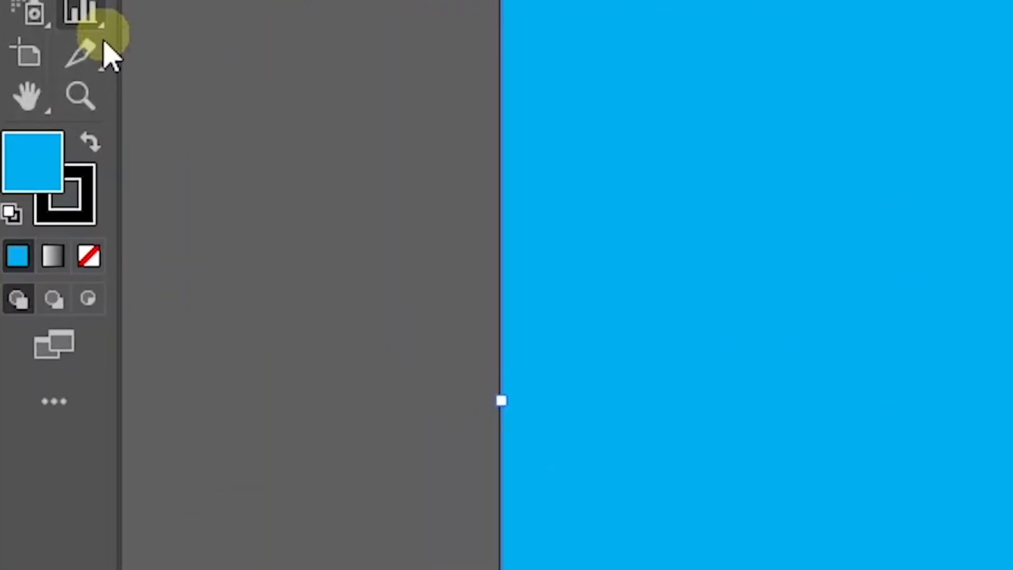
left_click(24, 252)
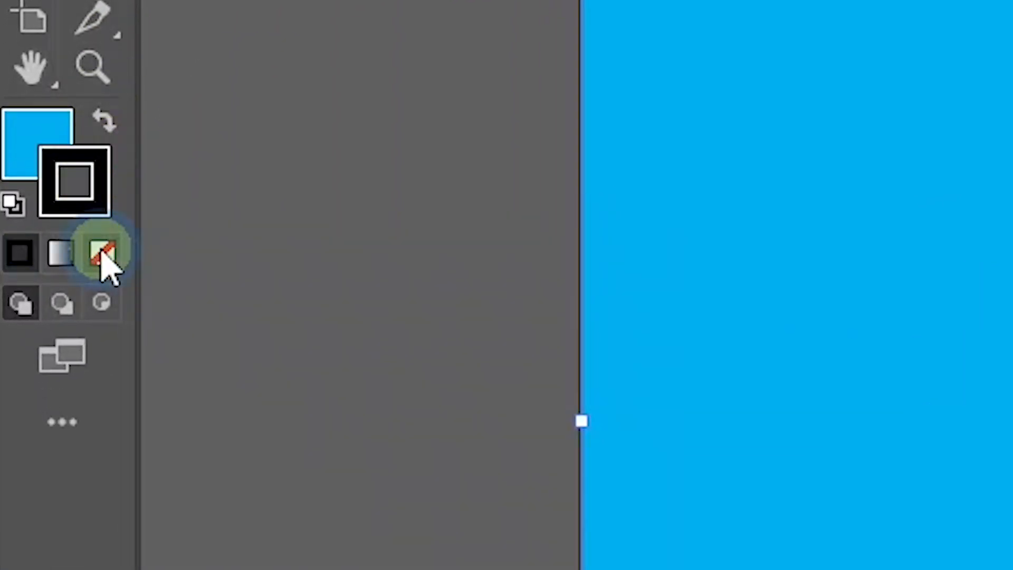
left_click(102, 255)
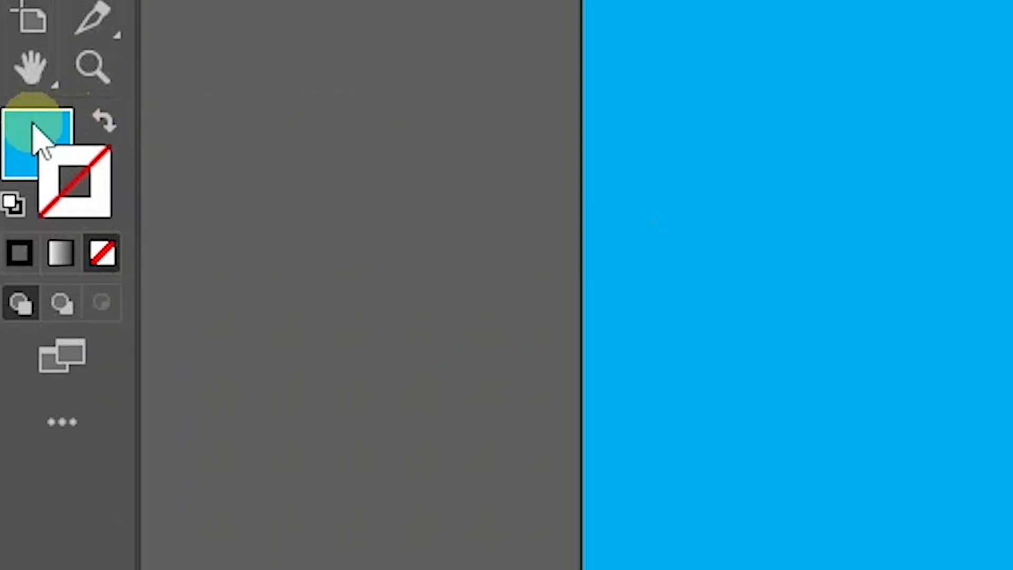
Replace the rectangle's solid fill with the white-to-black linear gradient and look through the preset gradients.
left_click(33, 126)
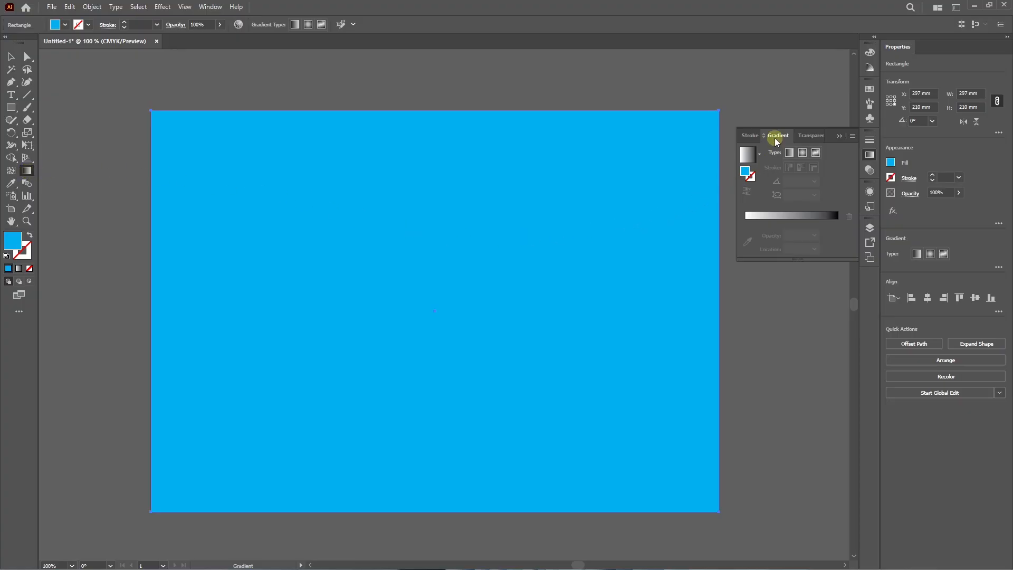
left_click_drag(768, 136, 422, 181)
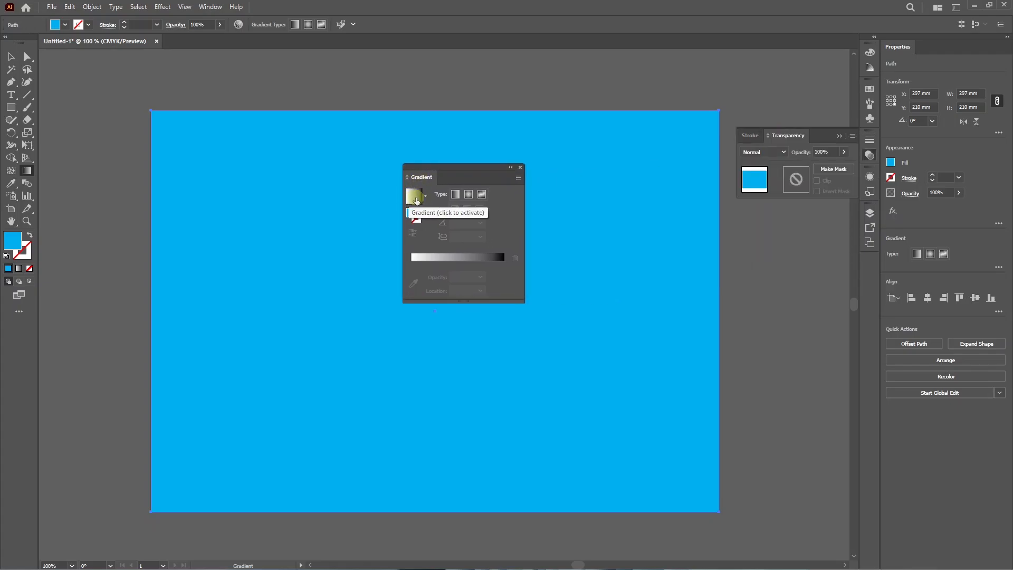
left_click(416, 200)
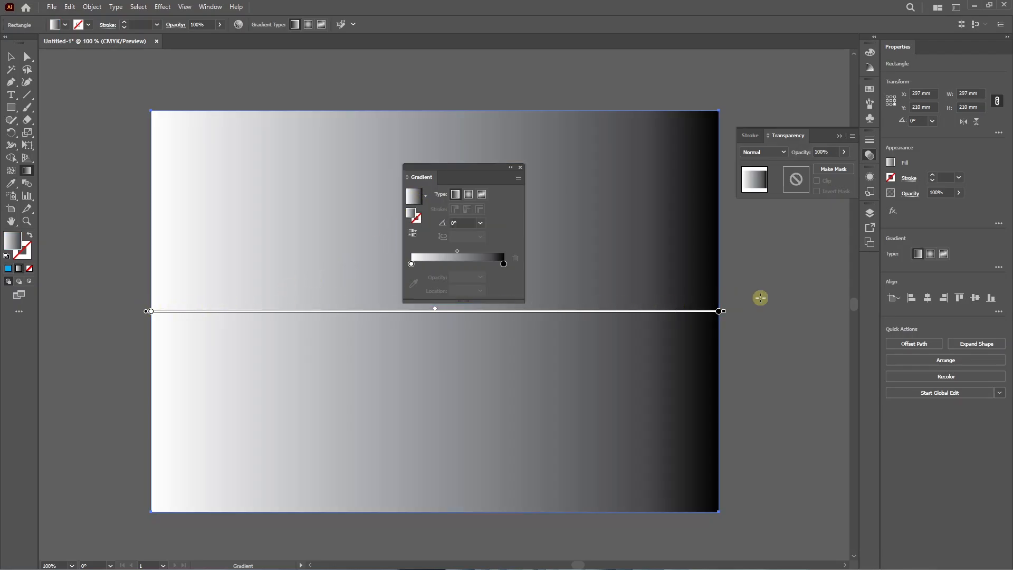
left_click_drag(475, 171, 392, 137)
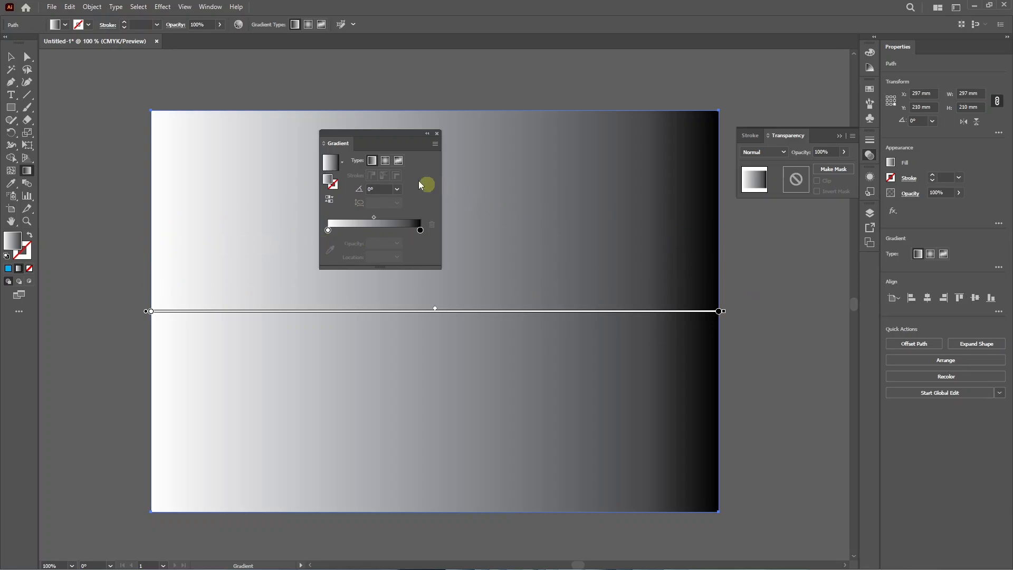
left_click(342, 163)
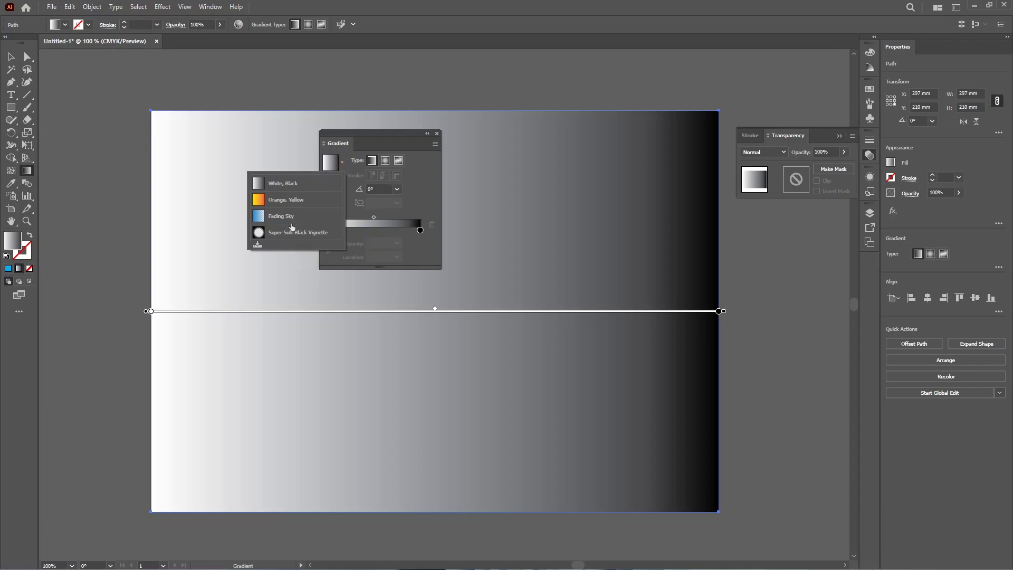
left_click(422, 193)
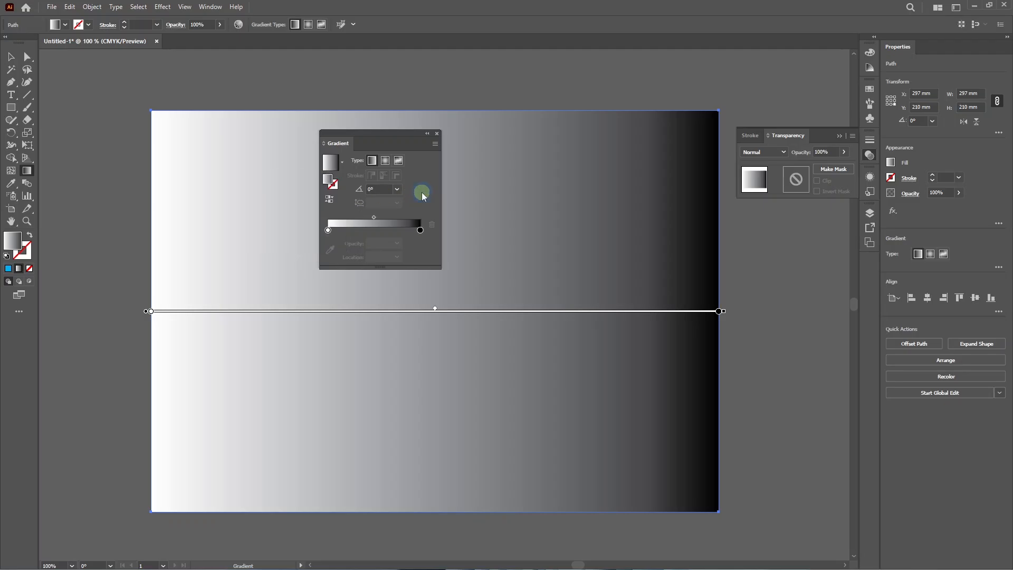
Set the linear gradient's angle to 30°.
left_click_drag(375, 190, 365, 188)
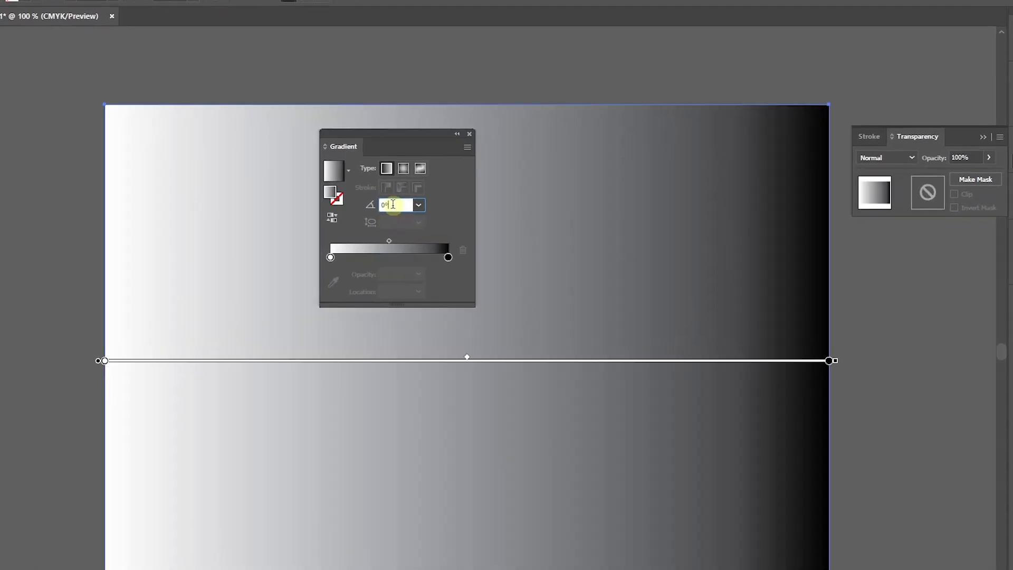
type("3")
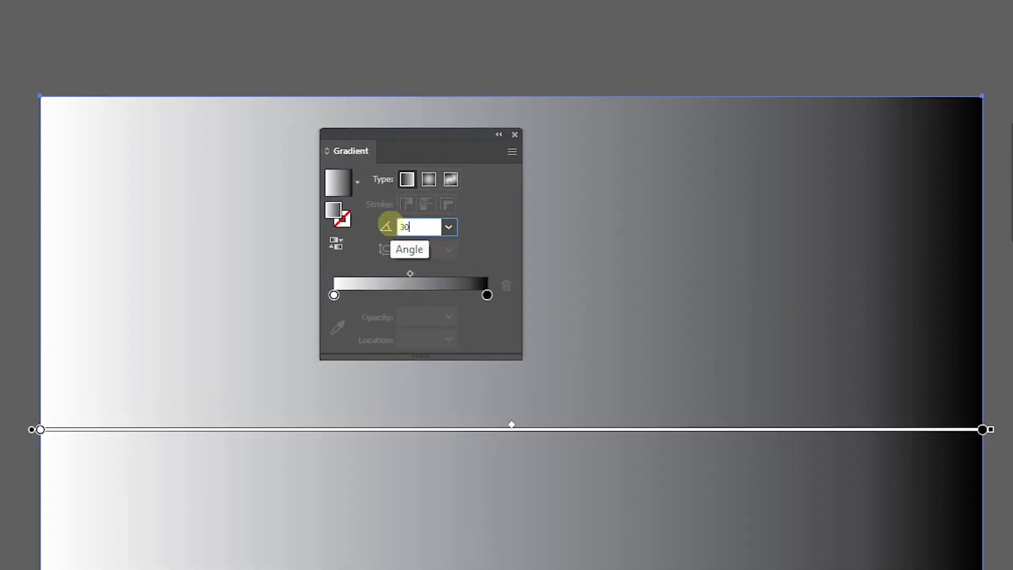
type("0")
key("Return")
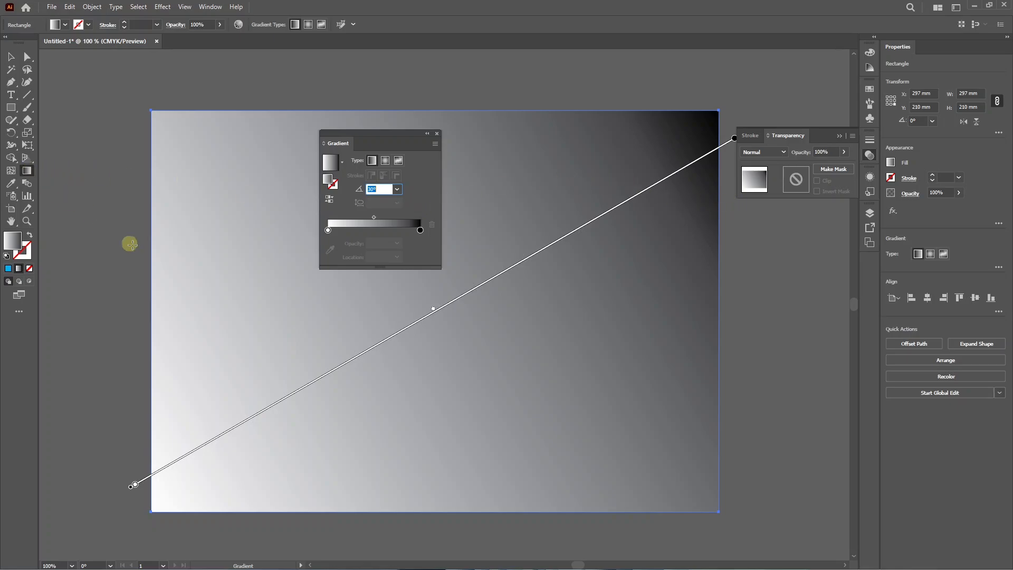
Redraw the gradient diagonally from the rectangle's lower-right corner to its upper-left corner and reverse its colours.
left_click_drag(154, 276, 717, 442)
mouse_move(726, 492)
left_mouse_down()
mouse_move(447, 373)
mouse_move(165, 153)
mouse_move(147, 104)
mouse_move(141, 110)
left_mouse_up()
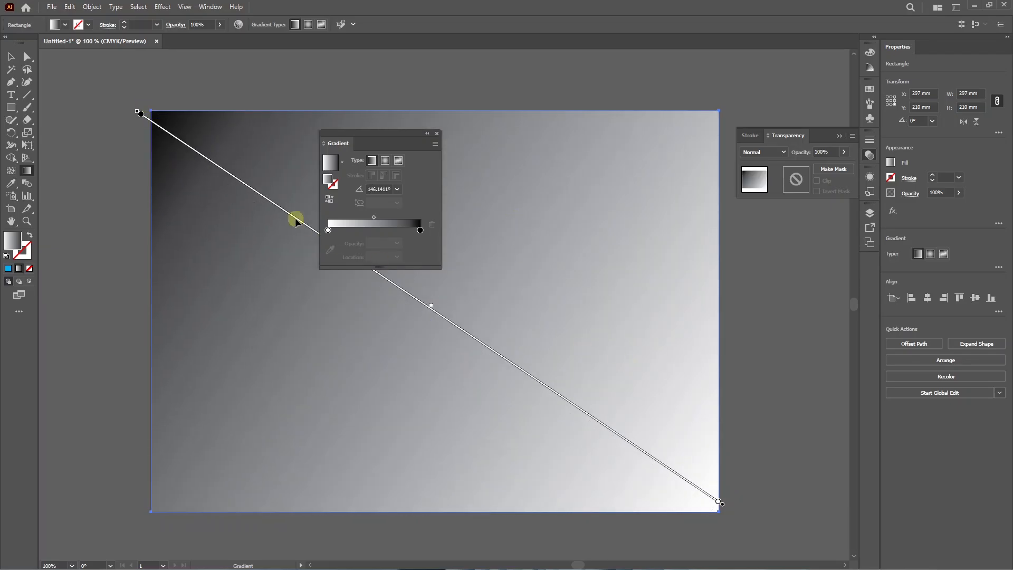
left_click(384, 189)
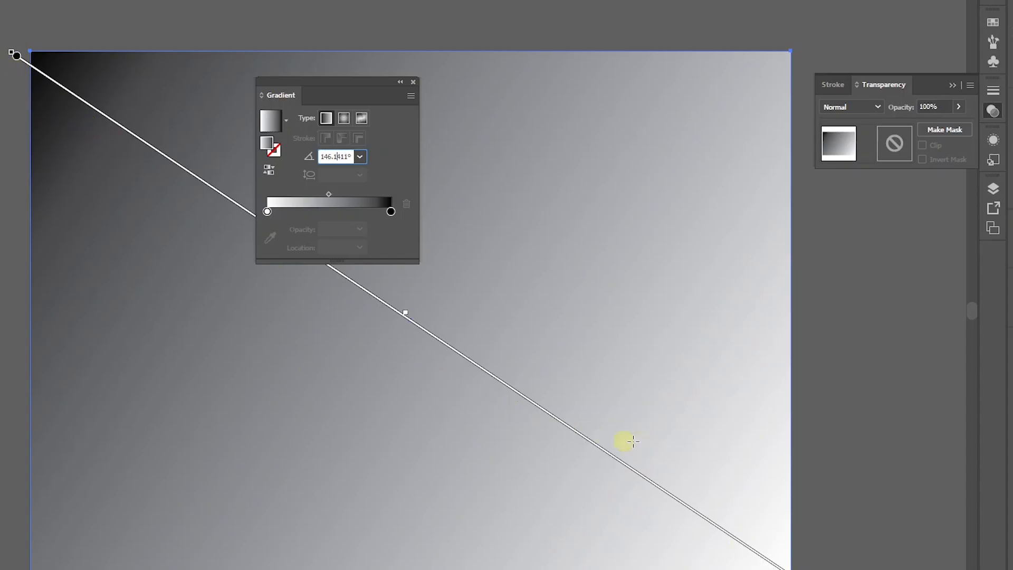
left_click(269, 170)
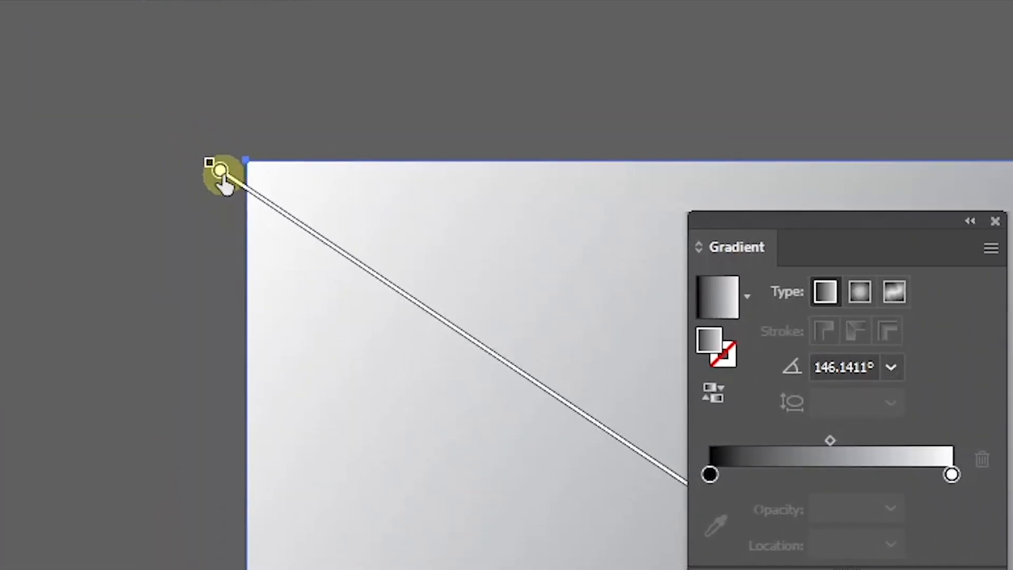
Move the white stop to about 81% and the black stop to about 22% along the gradient.
left_click_drag(220, 170, 498, 356)
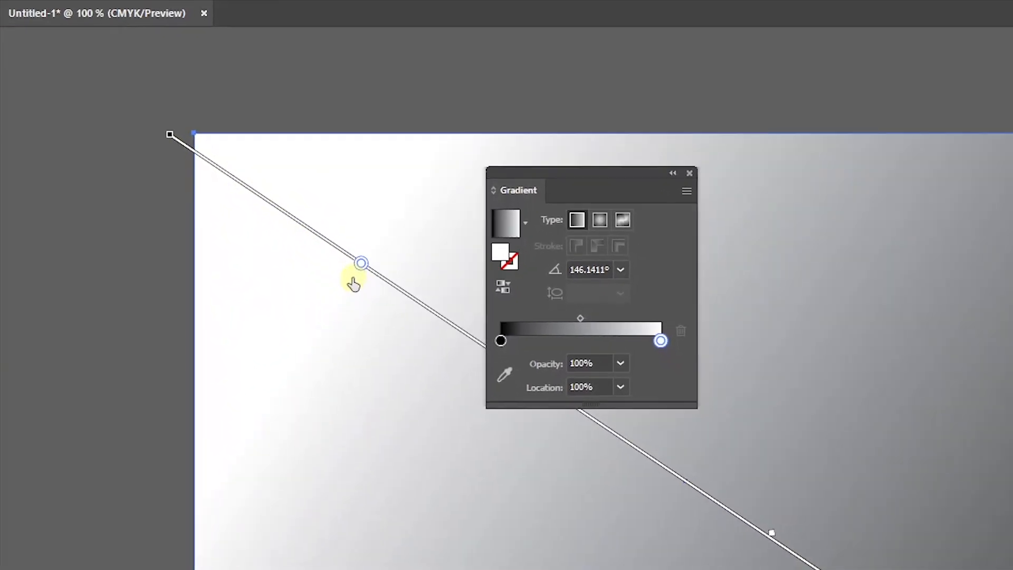
left_click_drag(354, 283, 362, 276)
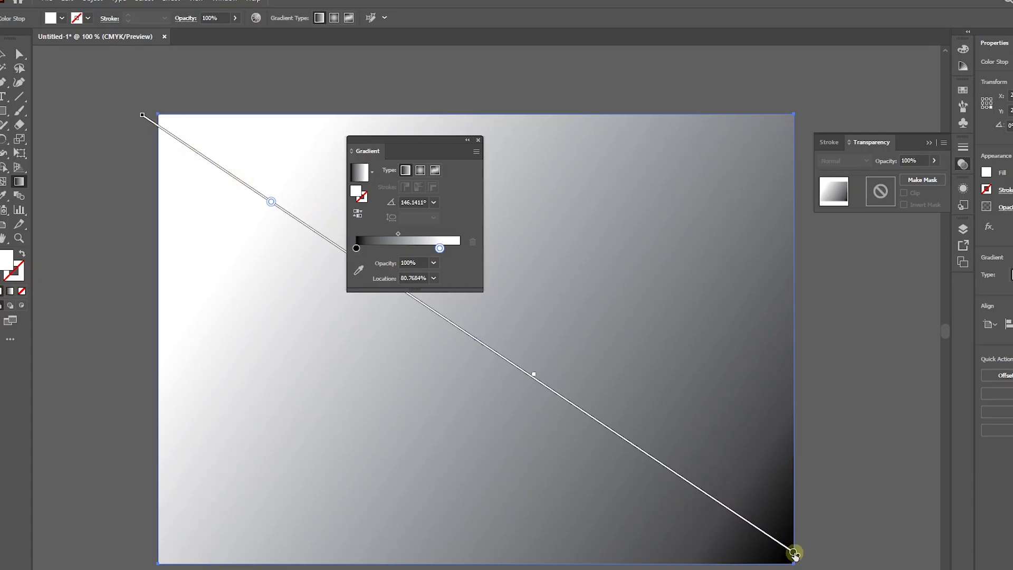
left_click_drag(794, 553, 653, 458)
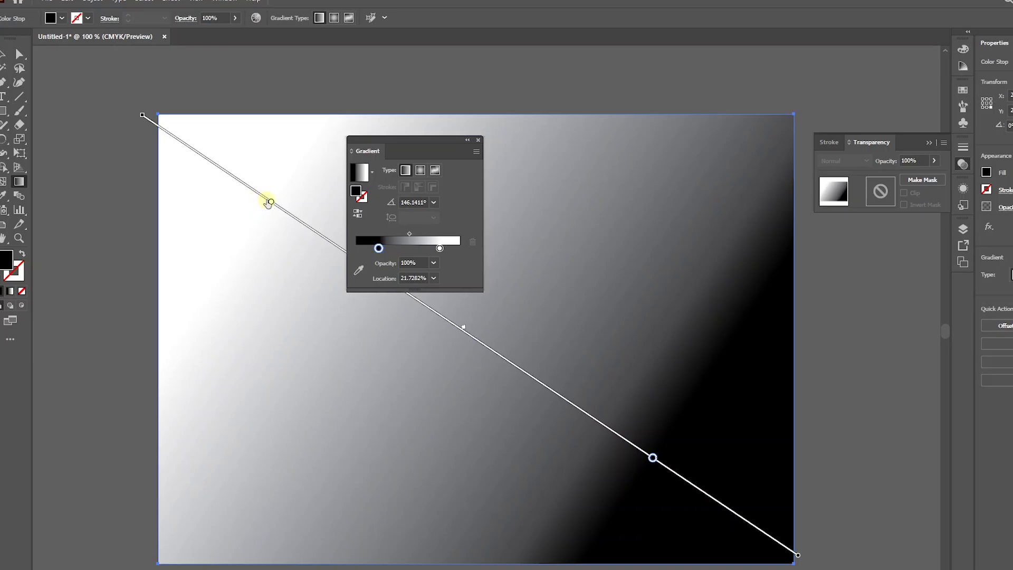
Try the white stop at about 54% and the black stop at about 46%, and undo both moves.
left_click_drag(269, 202, 442, 316)
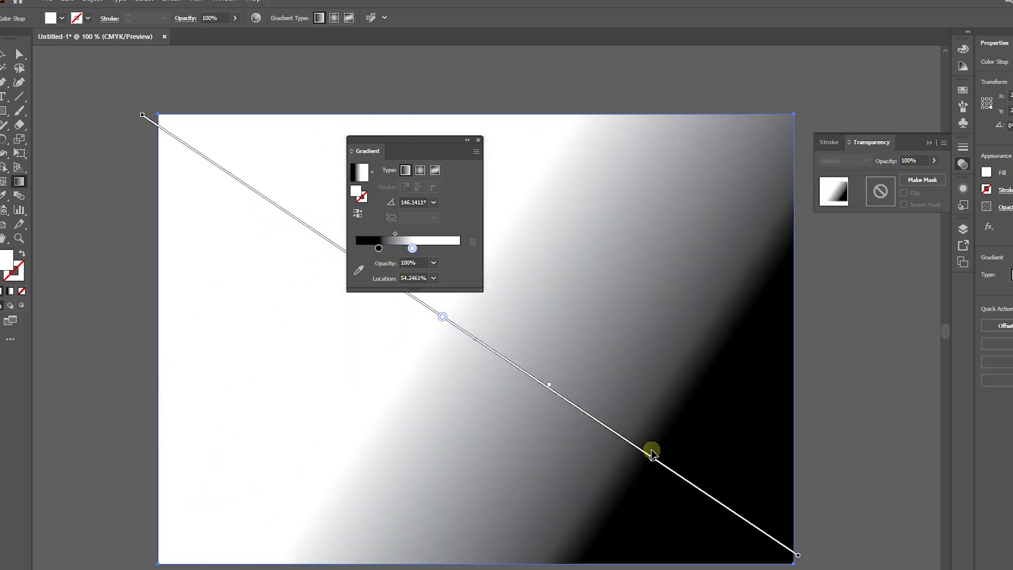
left_click_drag(652, 452, 498, 353)
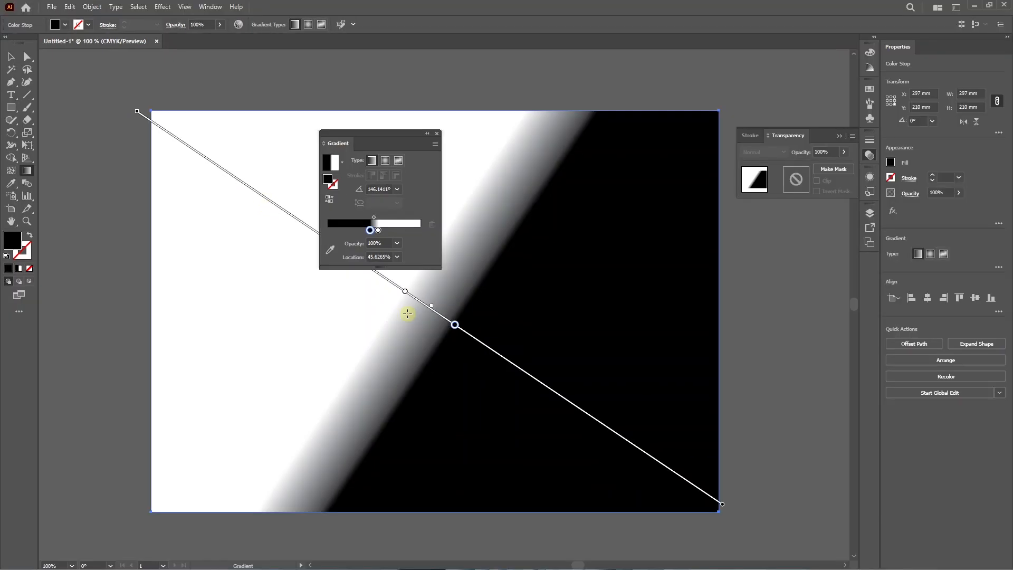
key("ctrl+z")
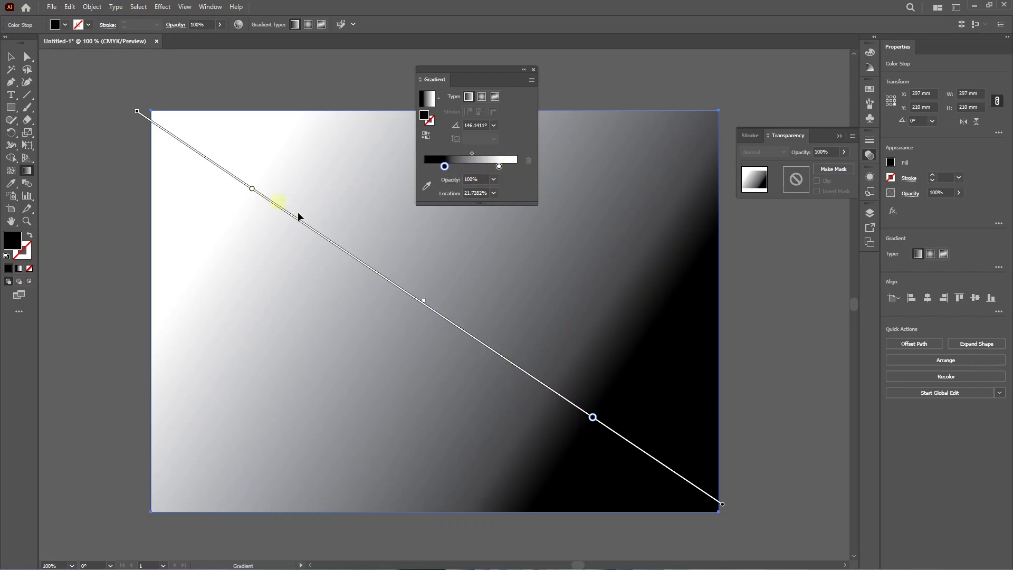
Move the white stop to about 71%, shift the gradient midpoint towards each stop, and return it to the centre.
left_click_drag(499, 167, 491, 168)
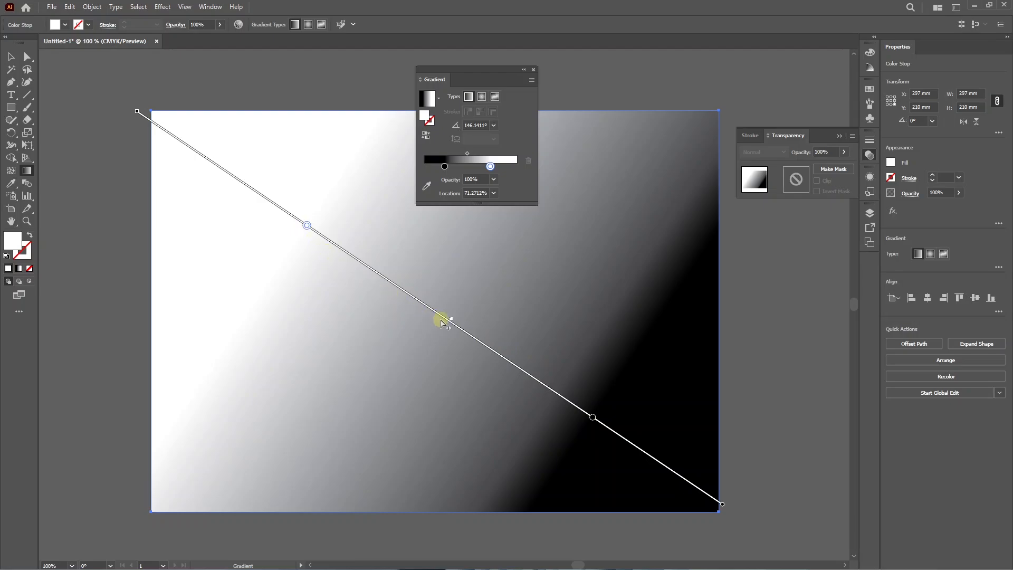
left_click_drag(448, 318, 374, 267)
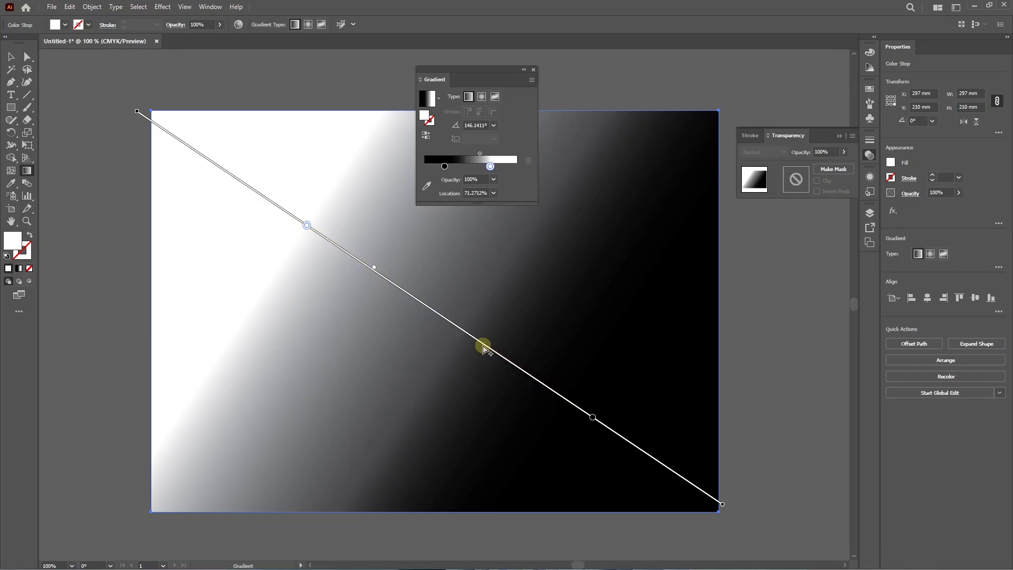
left_click_drag(373, 269, 509, 359)
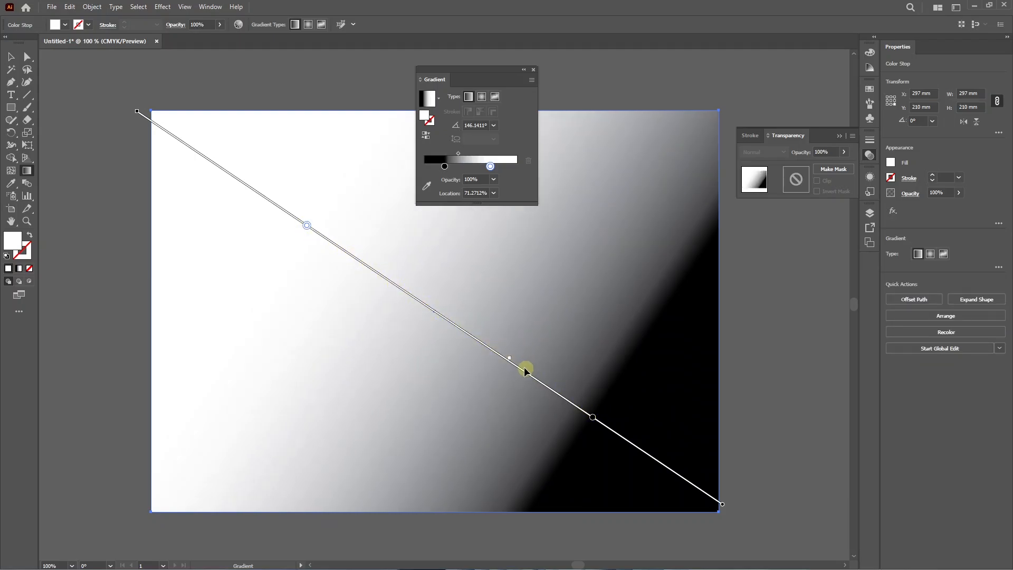
mouse_move(510, 360)
left_mouse_down()
mouse_move(425, 296)
mouse_move(493, 355)
mouse_move(451, 319)
left_mouse_up()
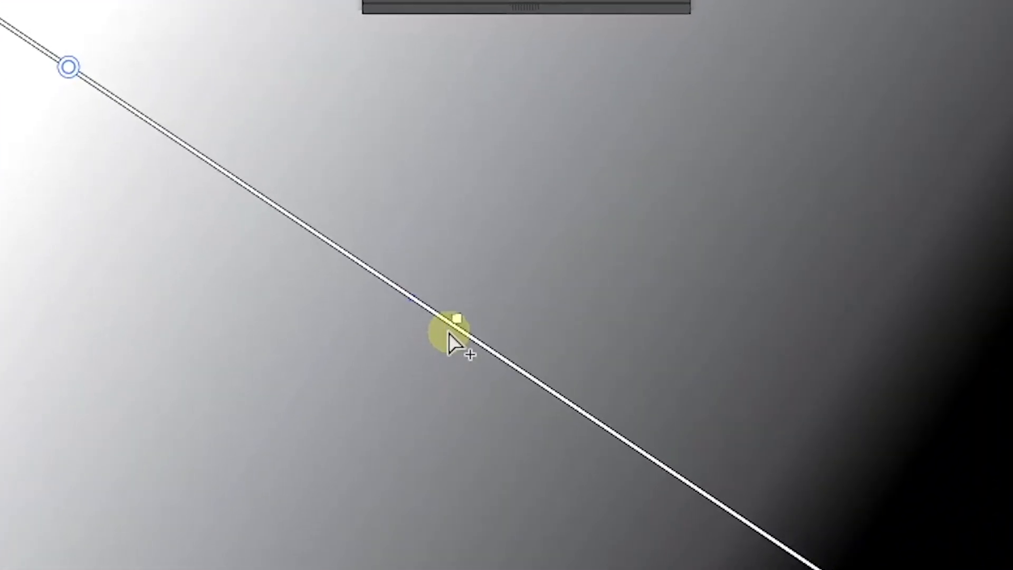
Add a colour stop at about 47% along the gradient and open its colour options.
left_click(449, 332)
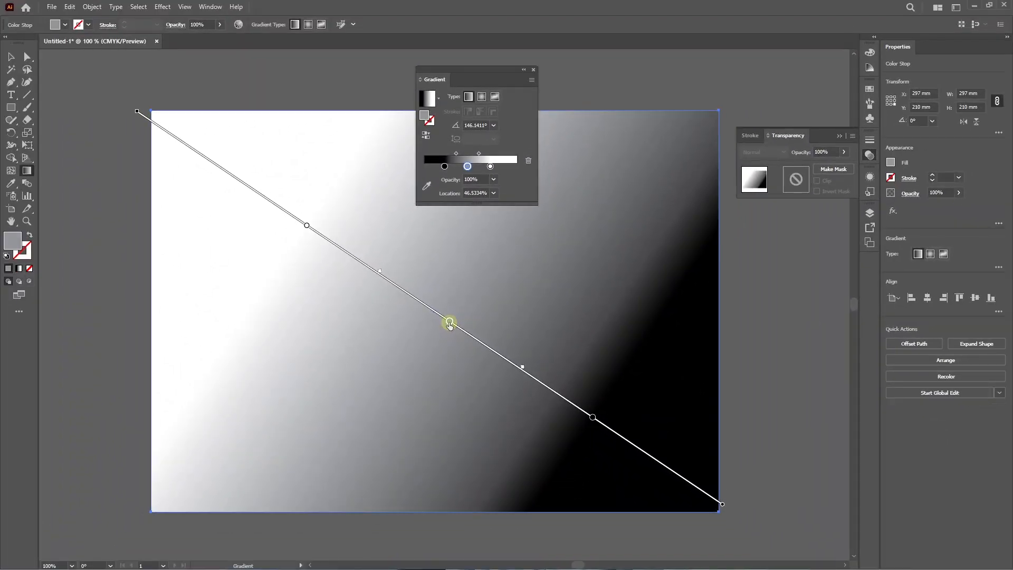
double_click(449, 323)
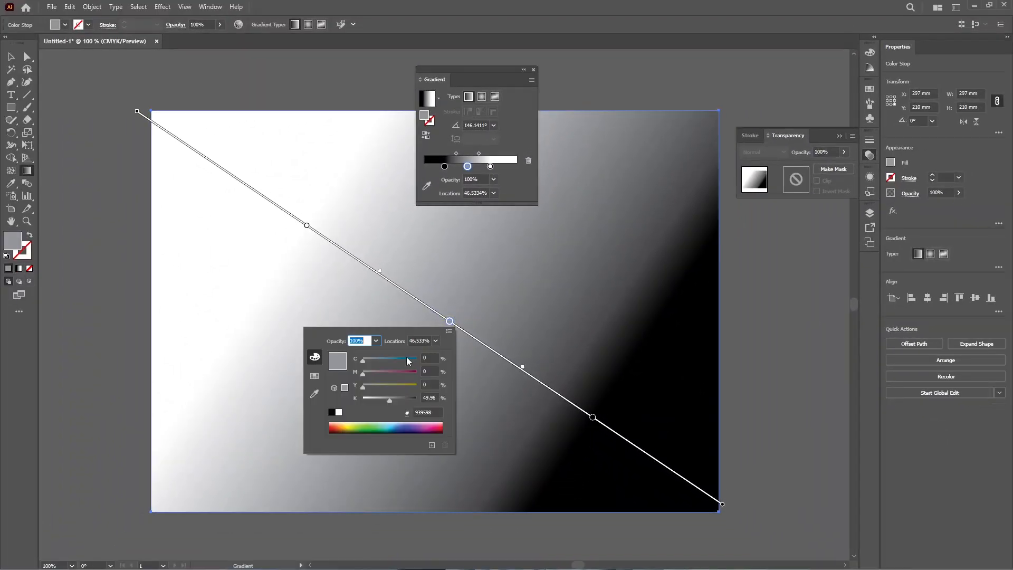
left_click(450, 321)
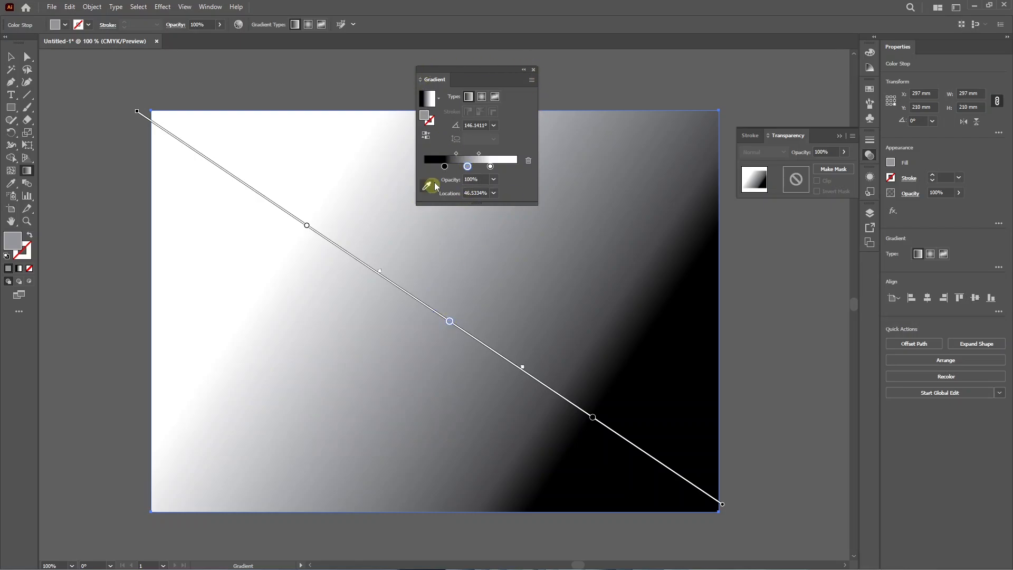
Examine the middle stop's colour sliders, swatches and colour picker options.
double_click(467, 167)
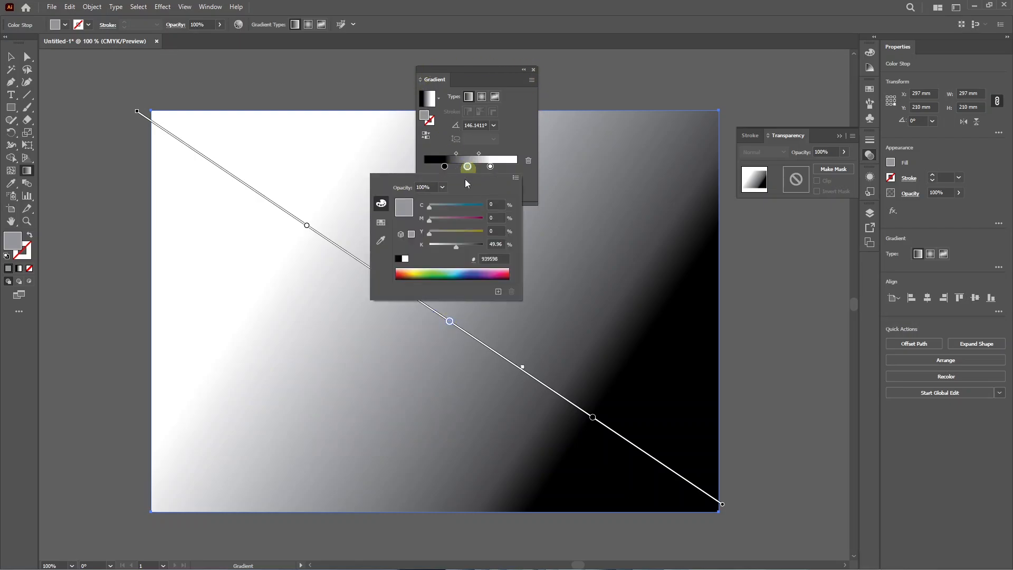
left_click(468, 166)
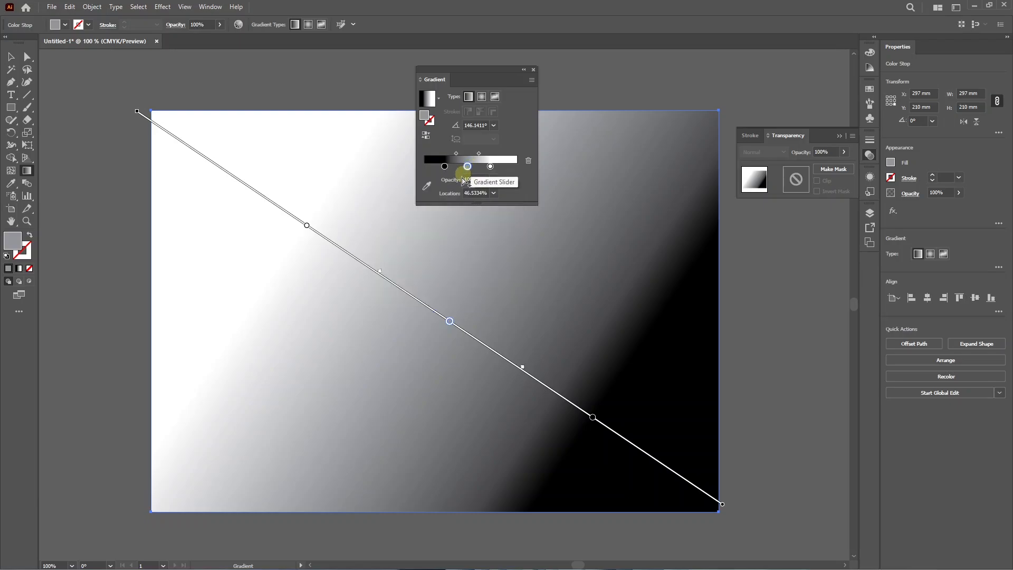
left_click(451, 318)
double_click(466, 166)
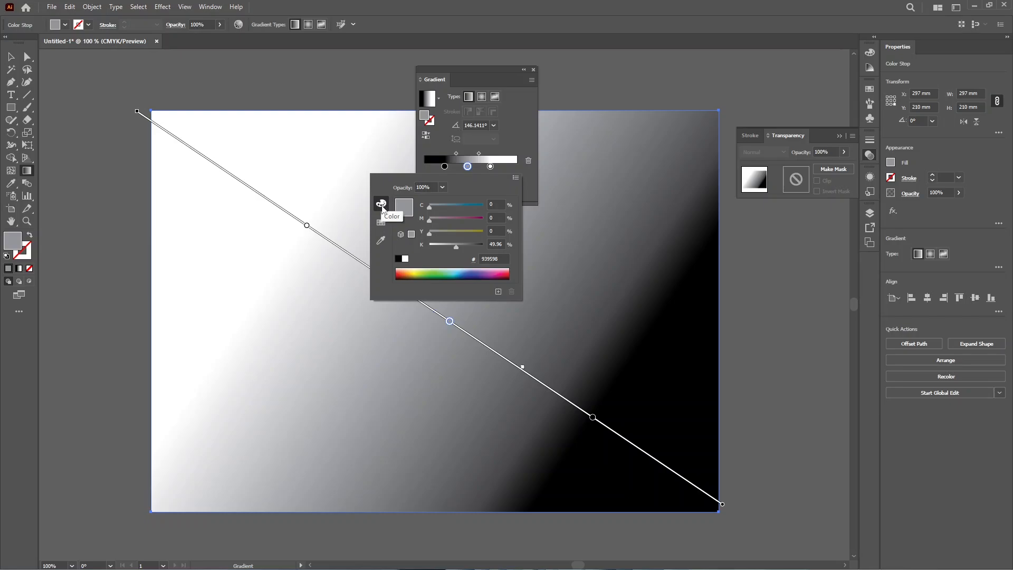
left_click(381, 225)
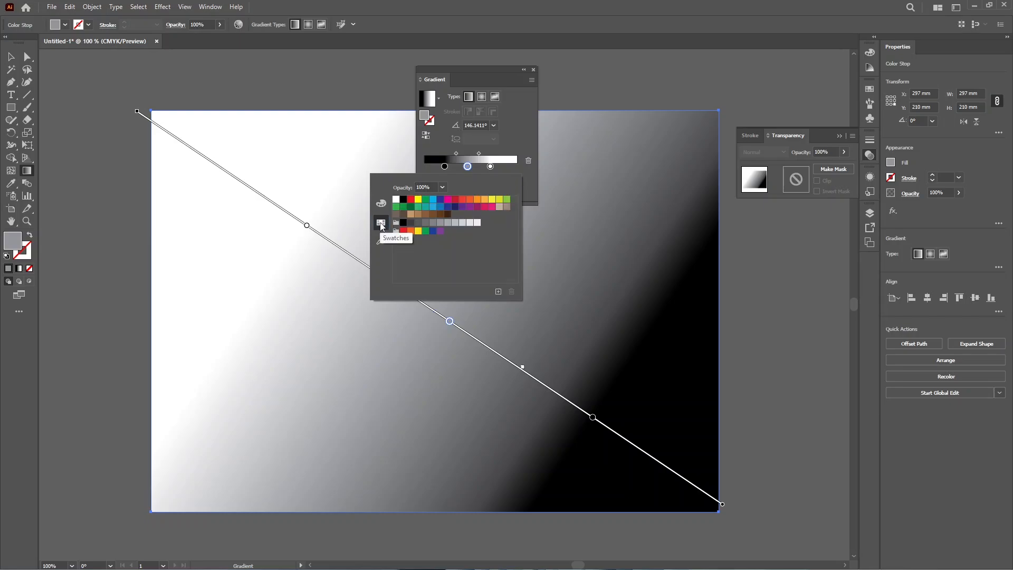
left_click(379, 238)
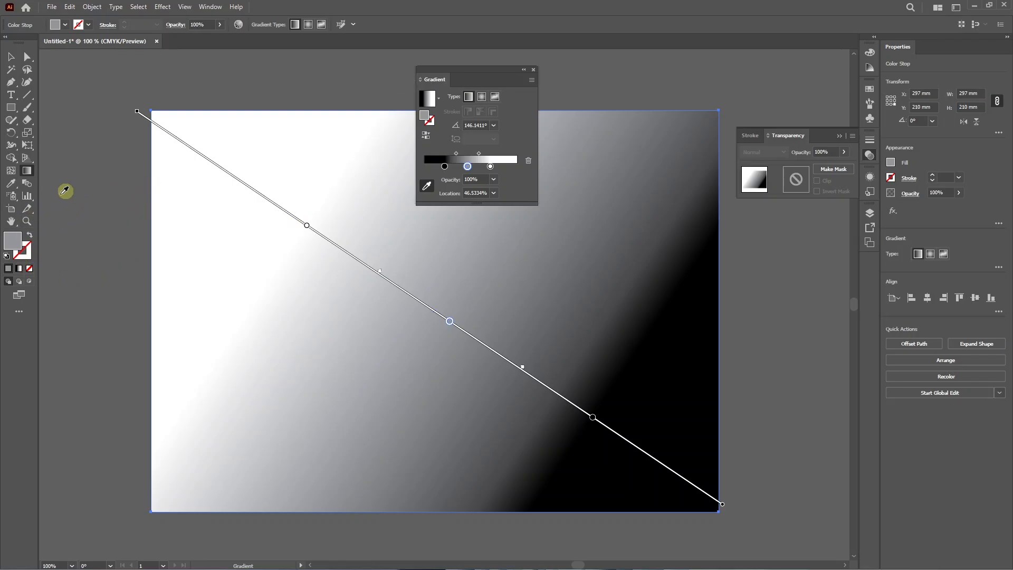
Recolour the middle stop with the C=15 M=100 Y=90 K=10 dark red swatch and the black stop with bright red.
double_click(467, 166)
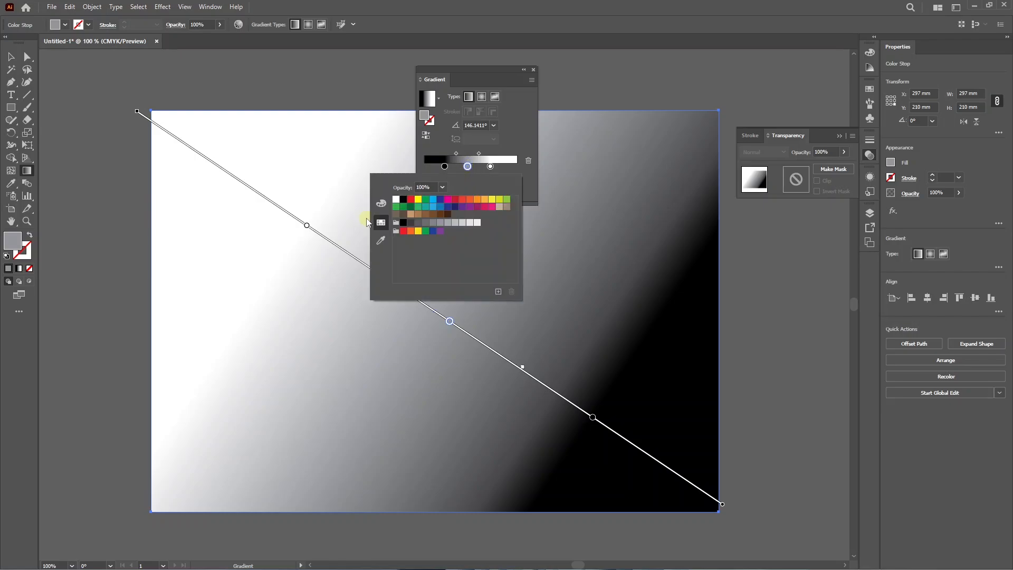
left_click(454, 200)
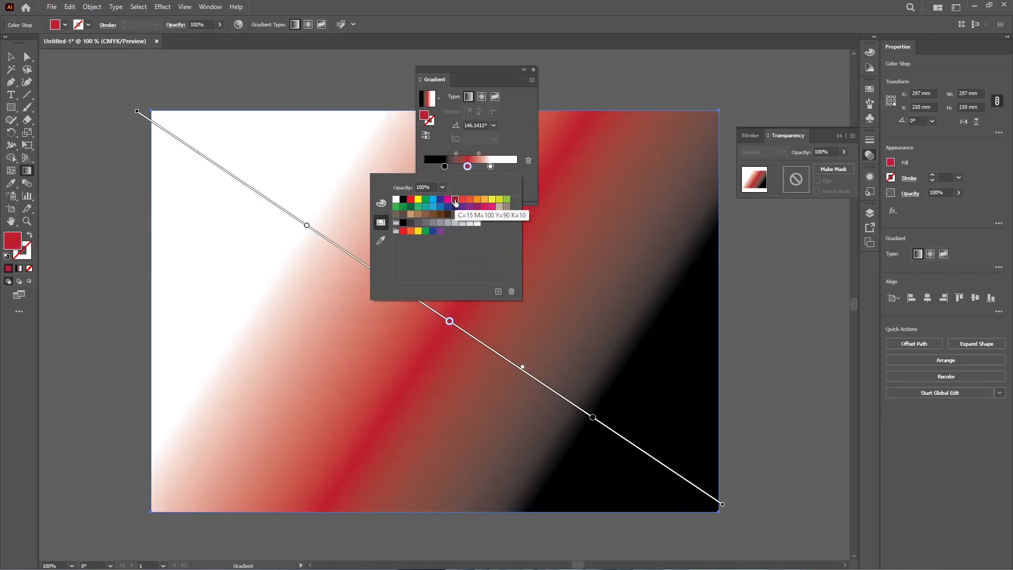
double_click(444, 166)
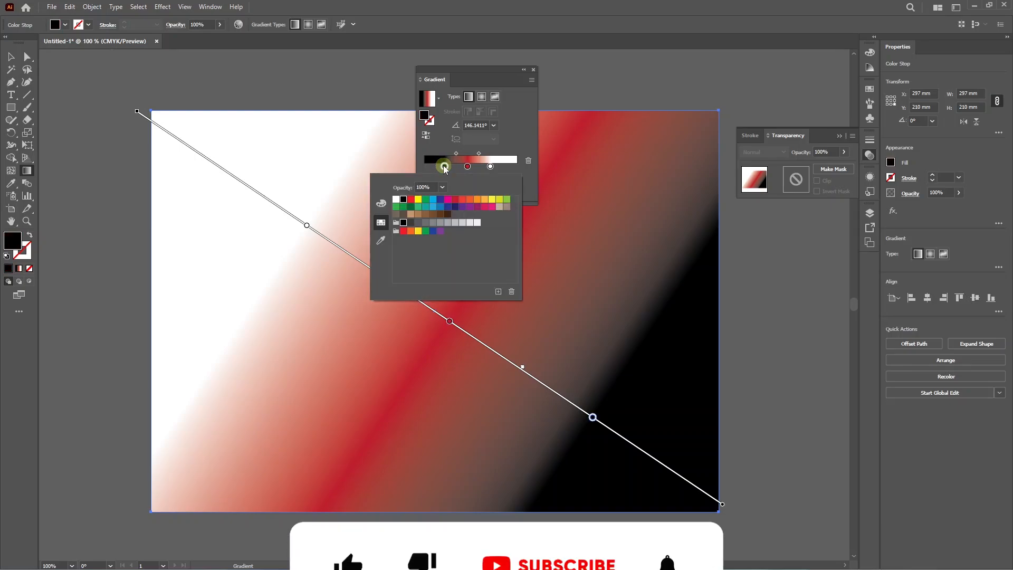
left_click(463, 200)
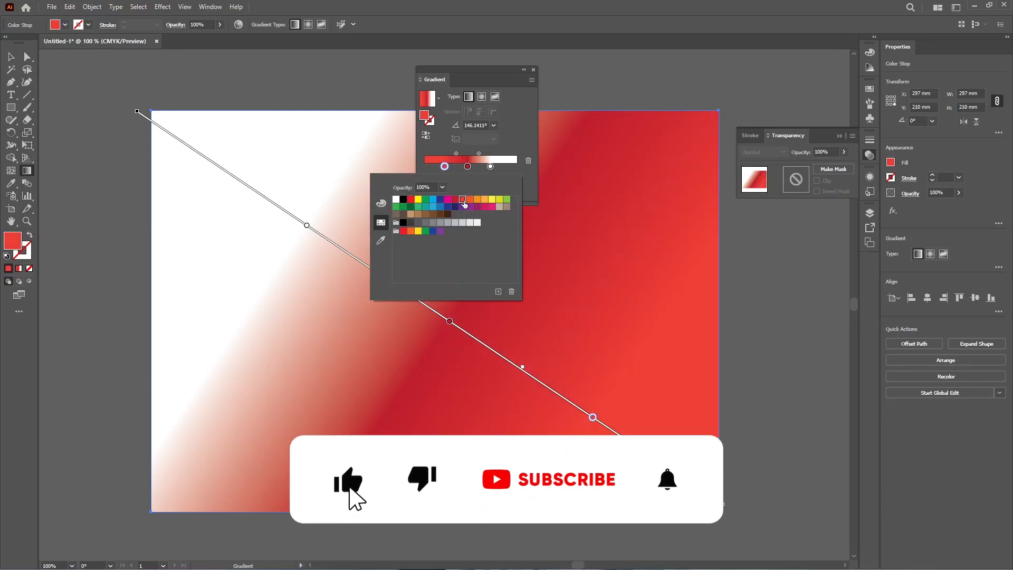
Recolour the white stop with the light orange swatch and close its colour options.
double_click(490, 167)
left_click(485, 199)
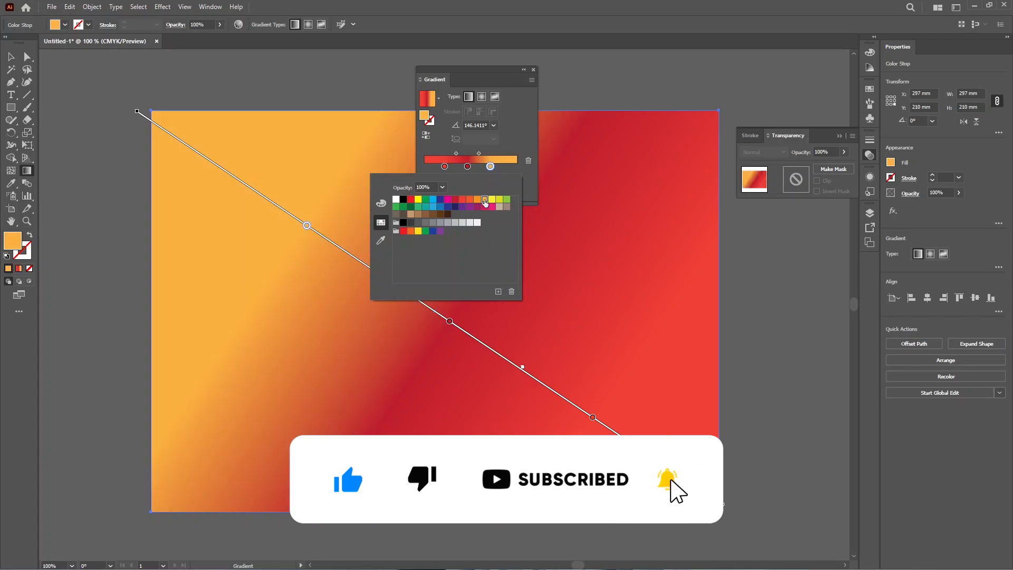
left_click(427, 250)
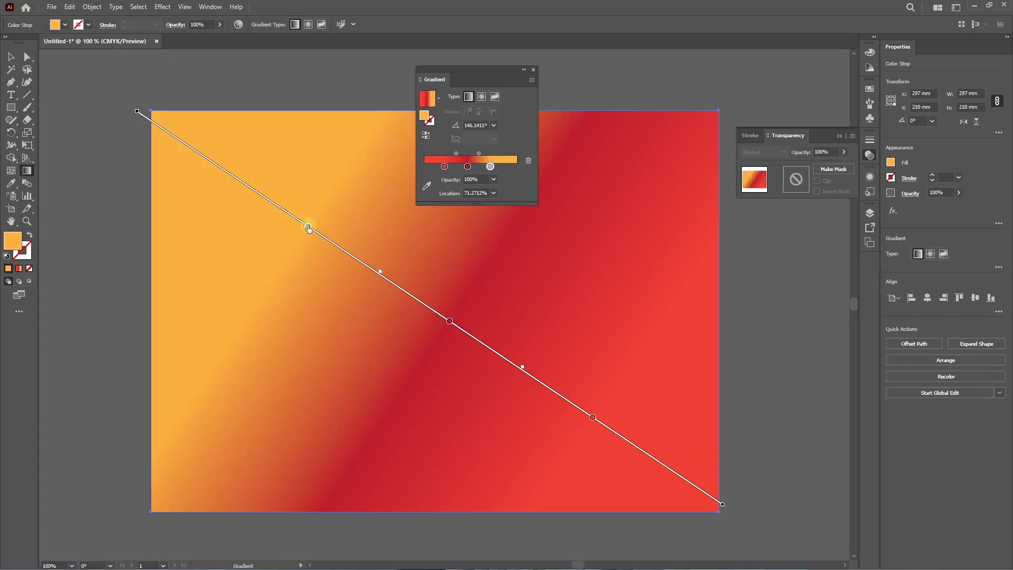
Spread the stops to about 12%, 58% and 85%, and redraw the gradient left to right at an angle of about 16°.
left_click_drag(308, 227, 227, 172)
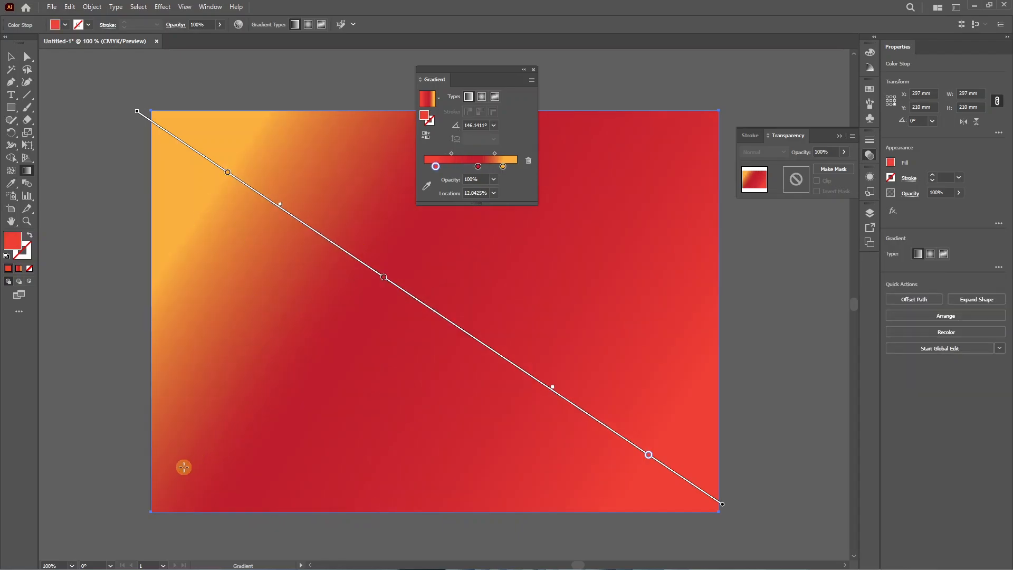
left_click_drag(169, 373, 787, 215)
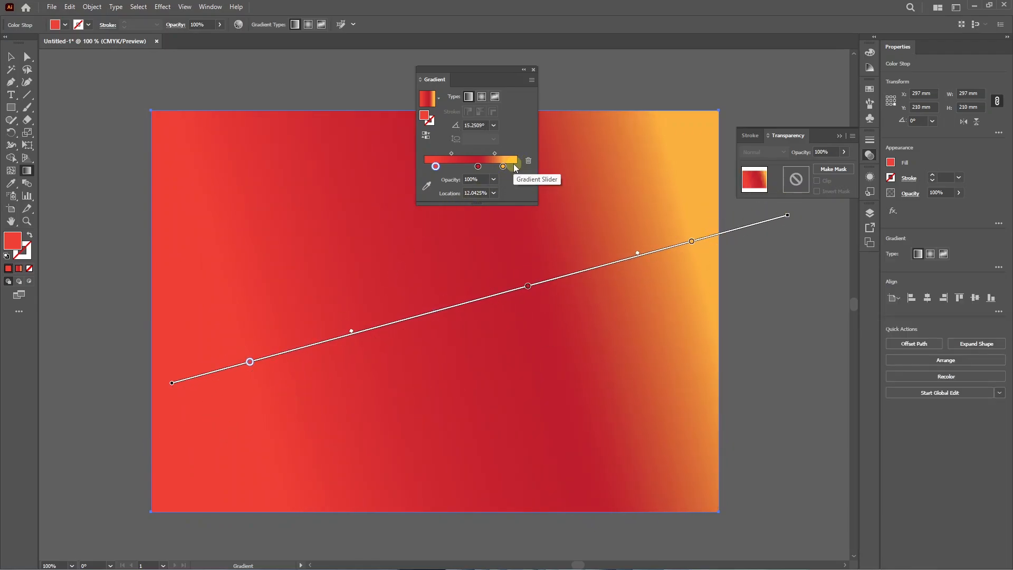
mouse_move(151, 452)
left_mouse_down()
mouse_move(328, 409)
mouse_move(633, 309)
left_mouse_up()
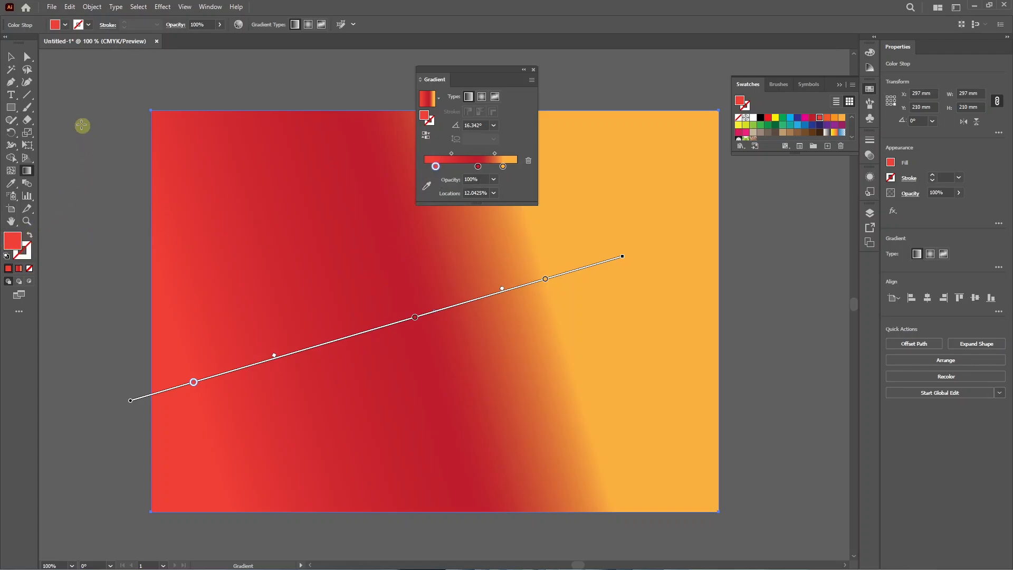
Save the rectangle's gradient as a swatch named New Gradient Swatch and locate it among the swatches.
left_click(66, 103)
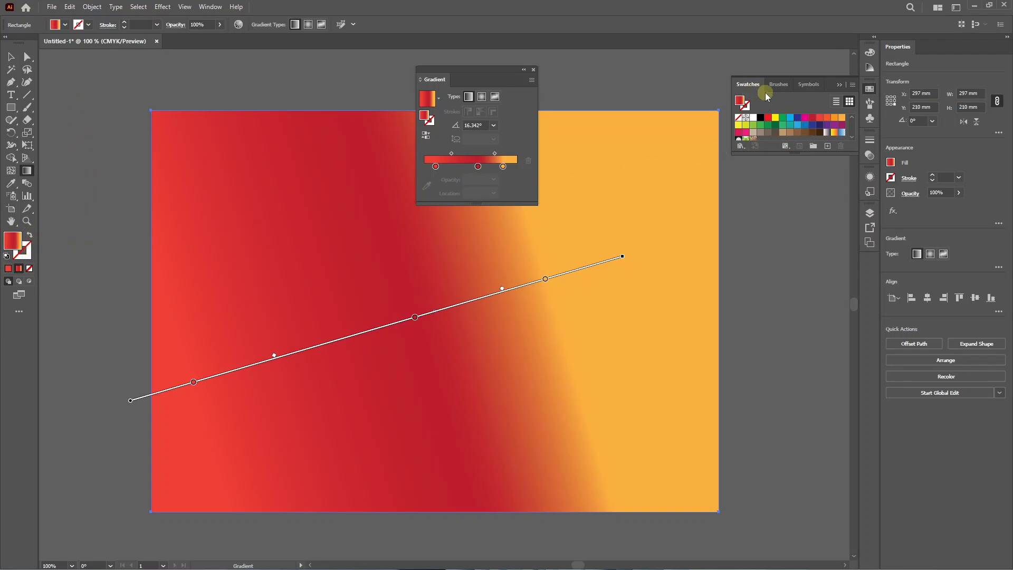
left_click(827, 146)
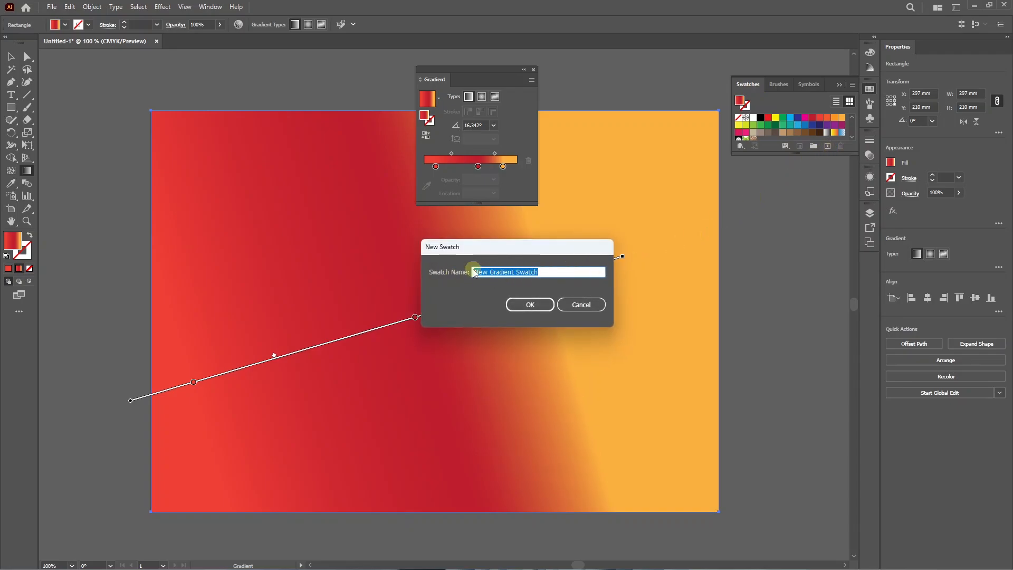
left_click(529, 305)
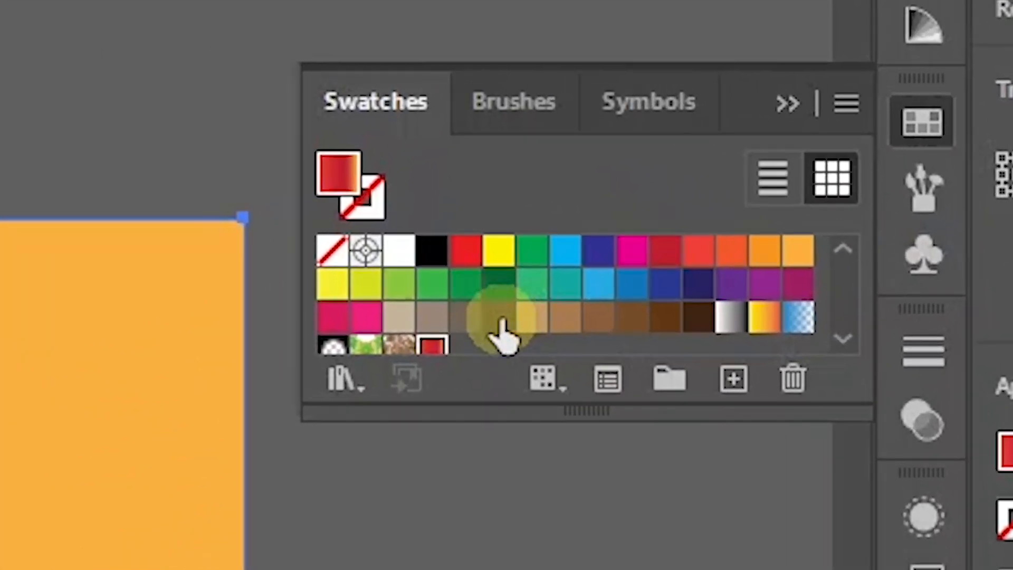
scroll(772, 132, "down", 3)
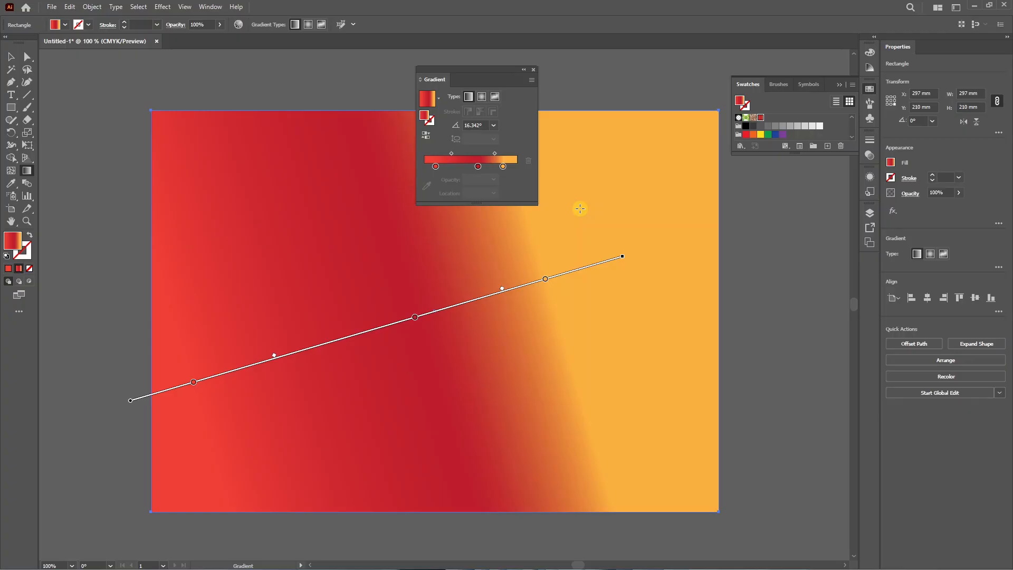
Set the opacity of the gradient's bright red stop to 0%.
left_click(11, 56)
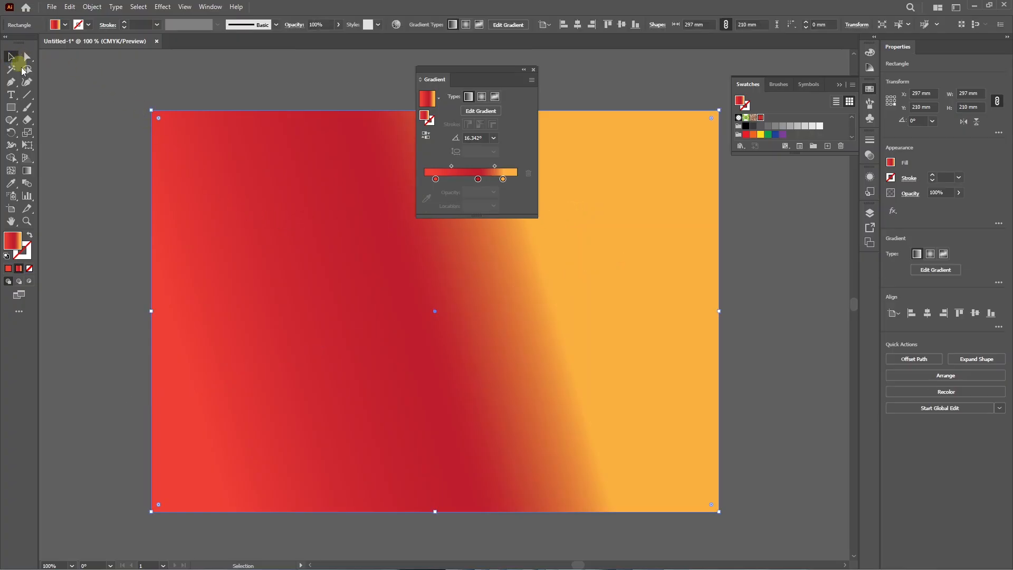
left_click(26, 171)
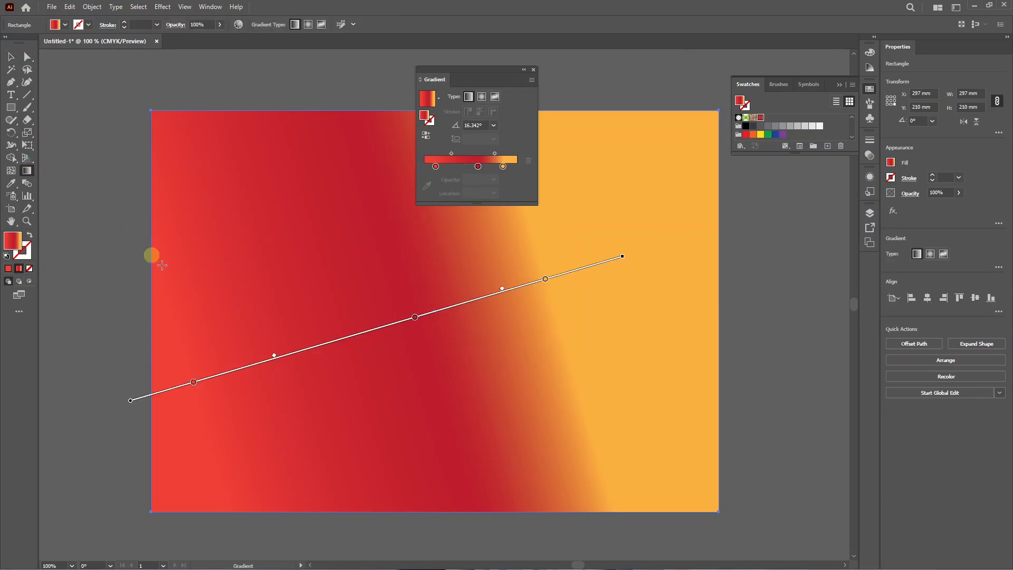
left_click(193, 383)
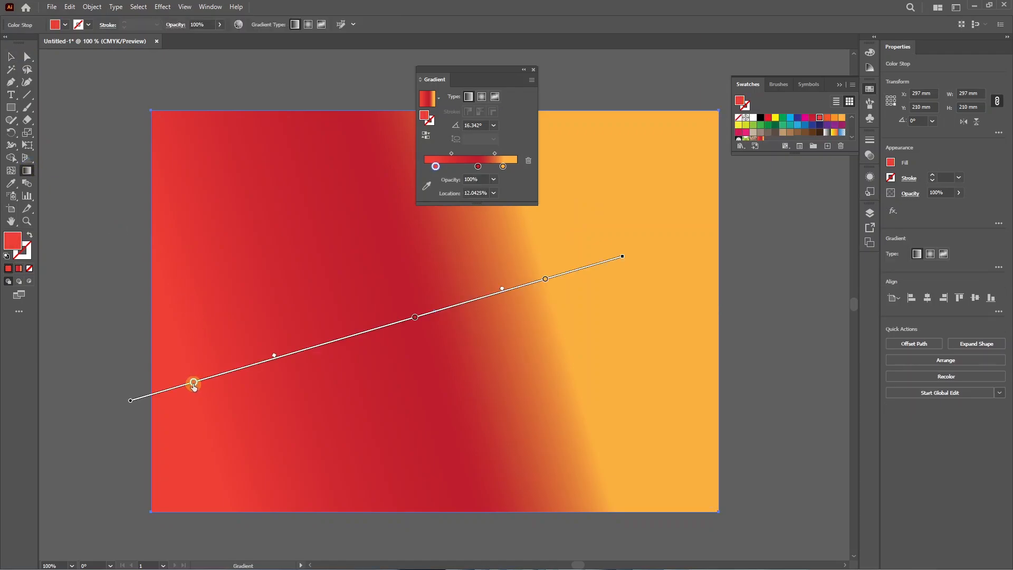
left_click(492, 180)
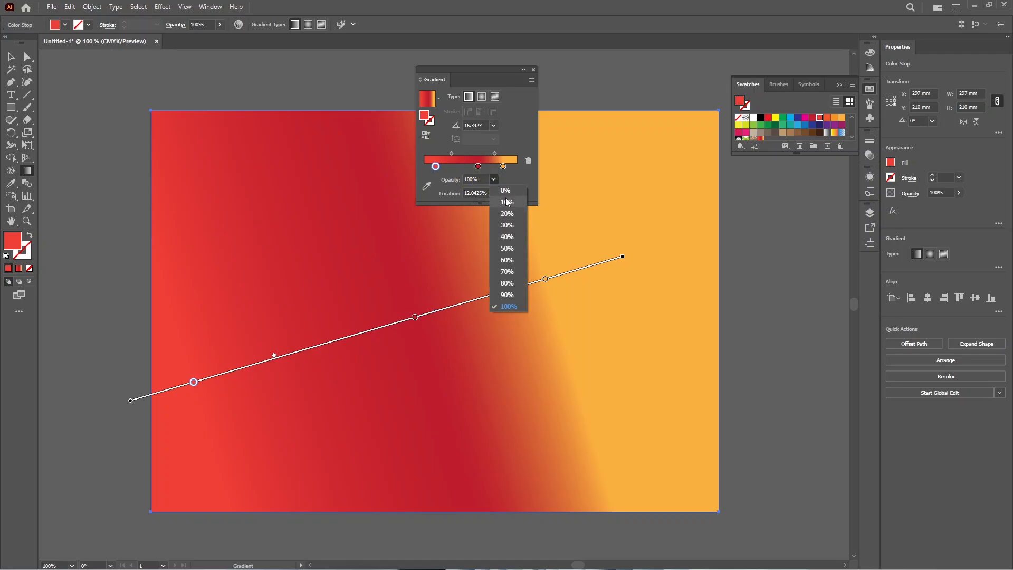
left_click(505, 193)
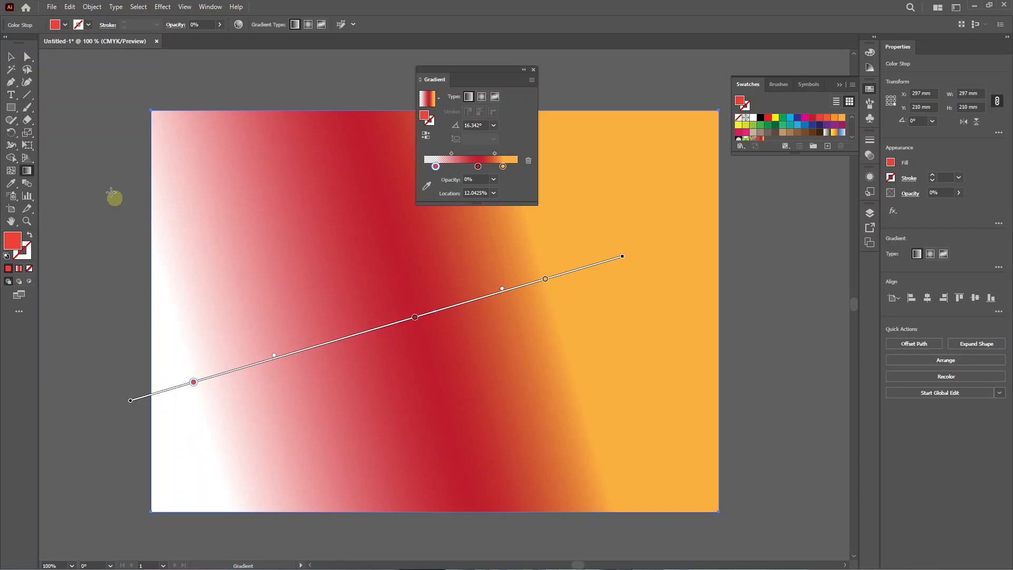
Move the rectangle about 92 mm left and 67 mm up, partly off the artboard.
left_click(11, 57)
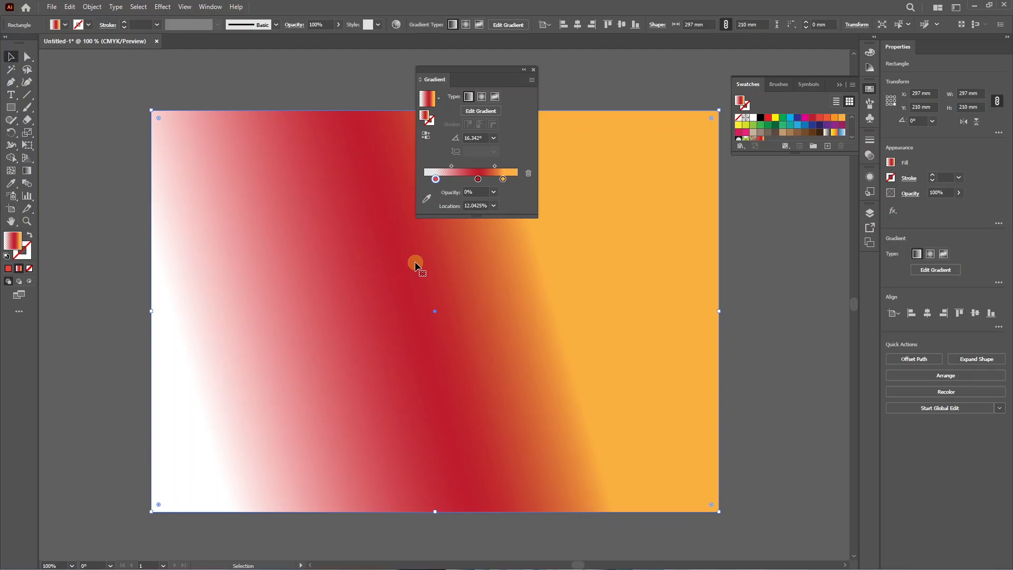
scroll(414, 261, "down", 1, "alt")
left_click_drag(396, 279, 278, 192)
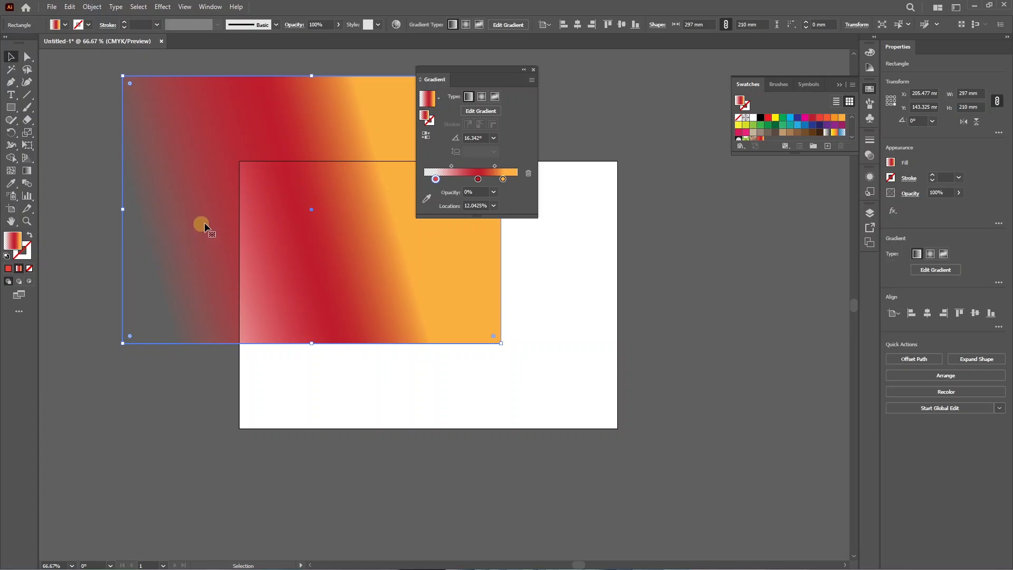
Set the opacity of the gradient's dark red middle stop to 0%.
left_click(27, 170)
left_click(299, 215)
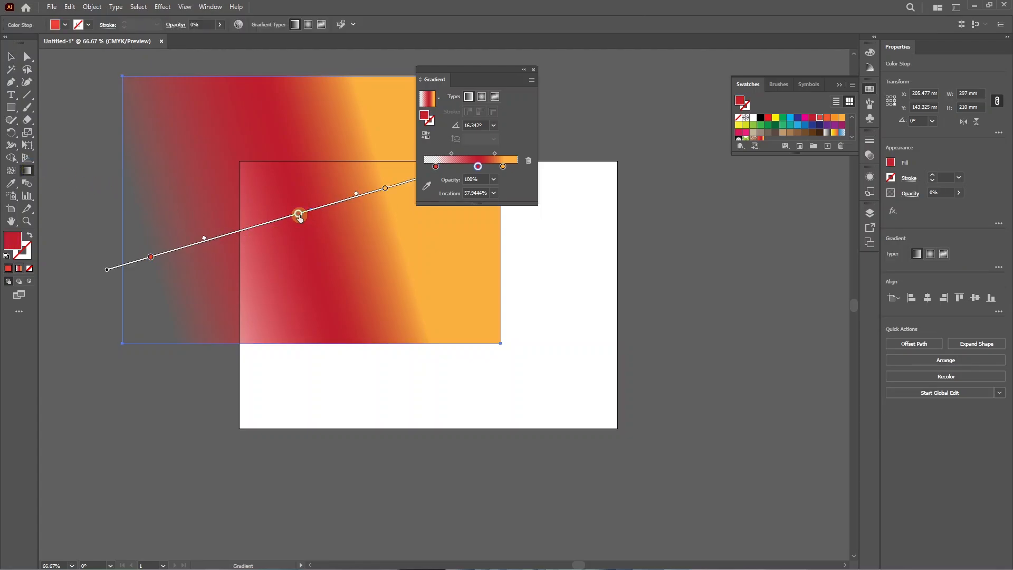
left_click(494, 179)
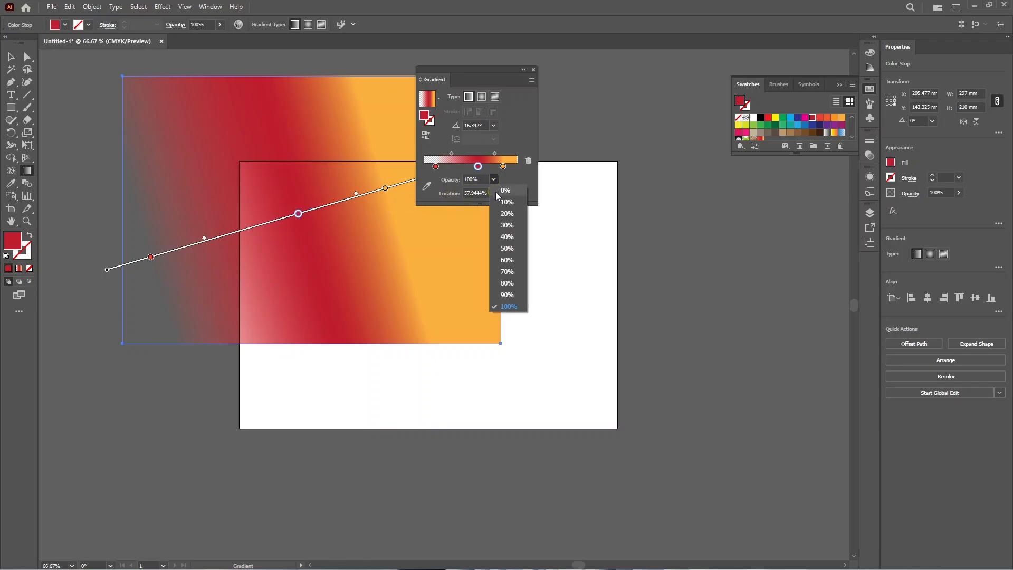
left_click(498, 192)
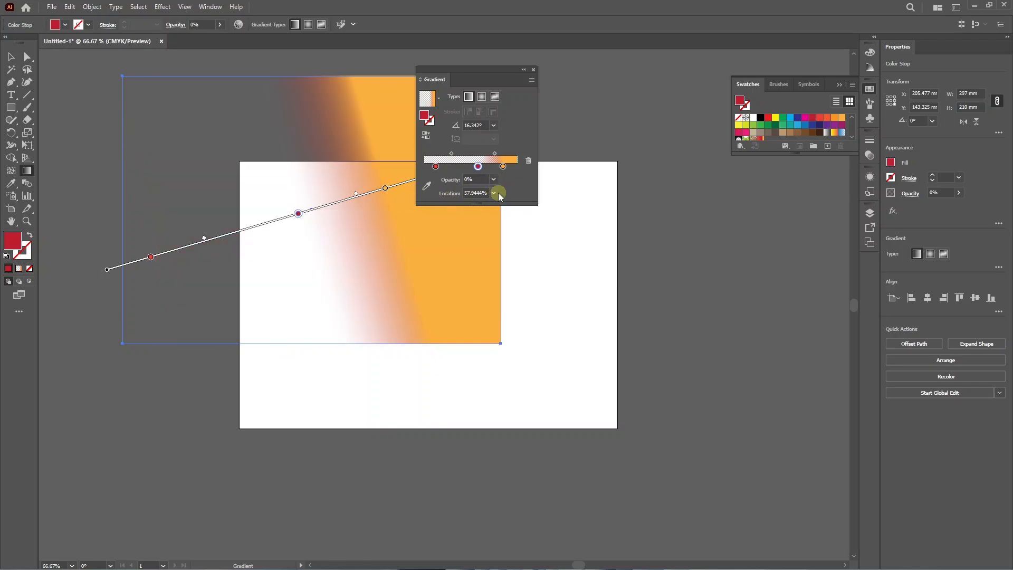
Move the rectangle about 16 mm right and 21 mm down.
left_click(12, 57)
left_click_drag(373, 185, 394, 211)
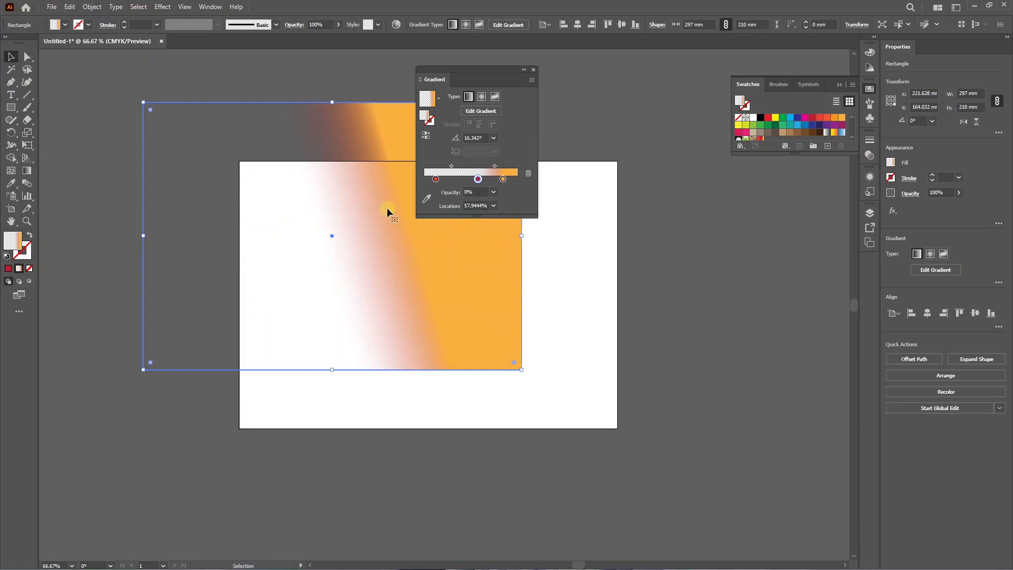
key("a")
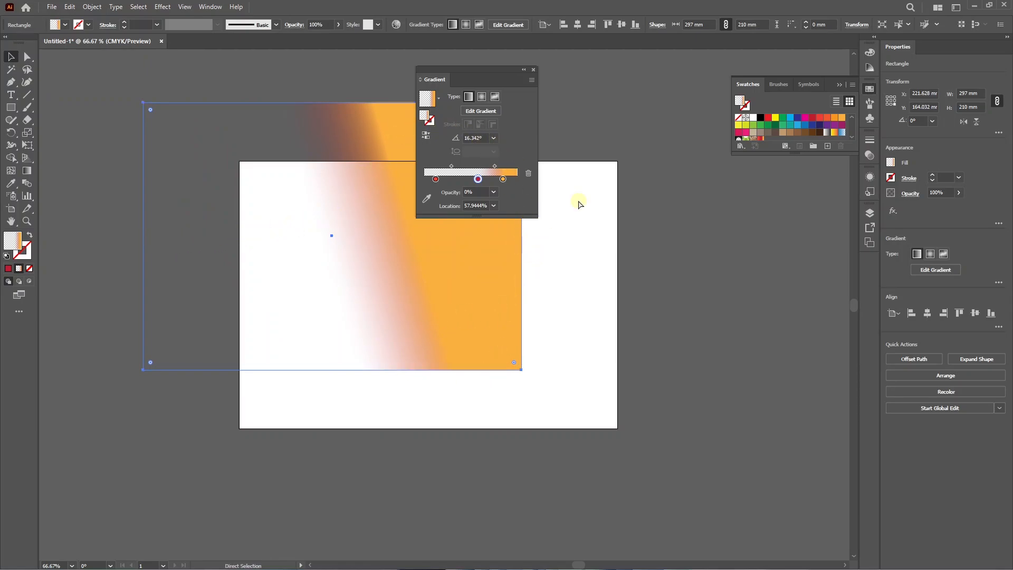
Undo both rectangle moves and both stop opacity changes.
key("ctrl+z")
key("ctrl+z")
key("ctrl+z")
key("ctrl+z")
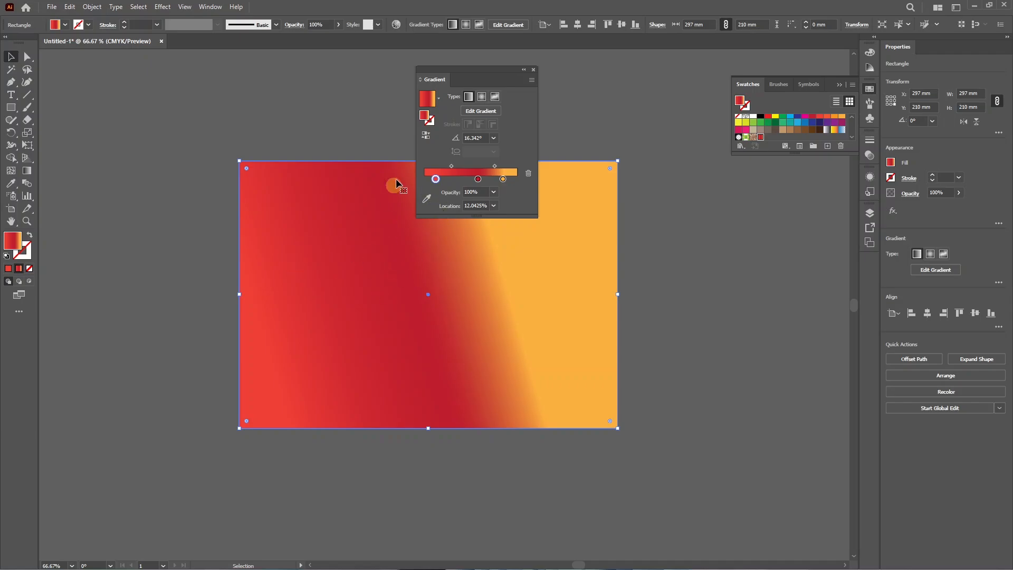
Reverse the colour order of the rectangle's gradient.
left_click(426, 136)
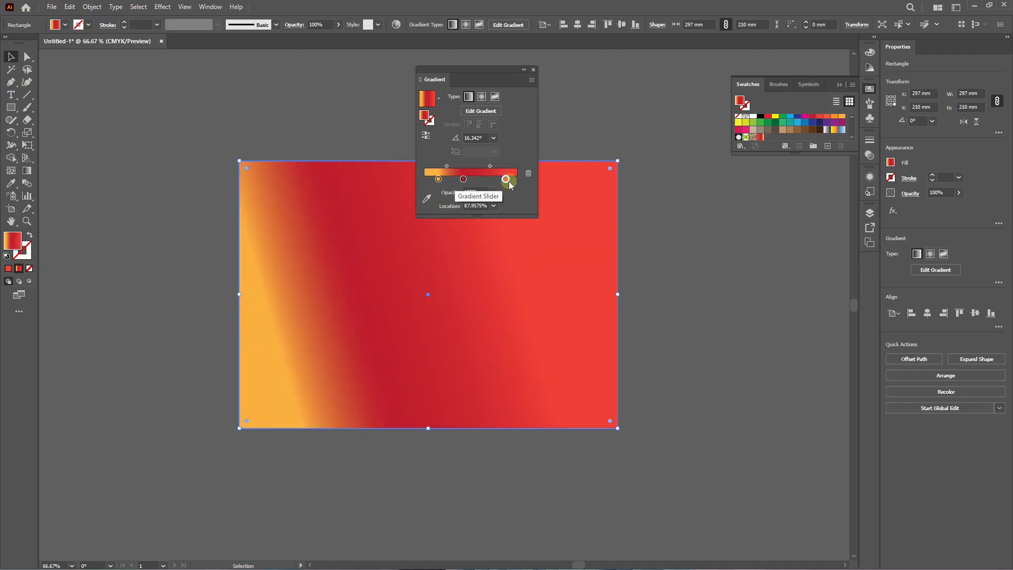
Change the rectangle's gradient to radial and redraw it from outside the rectangle's lower-left corner toward its upper right at about 31.5°.
left_click(481, 97)
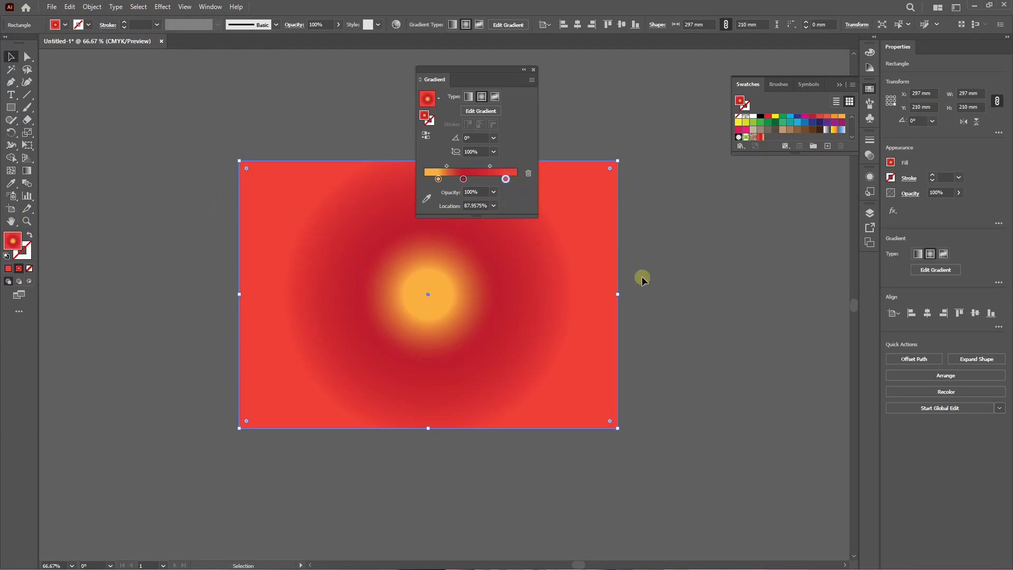
left_click(28, 173)
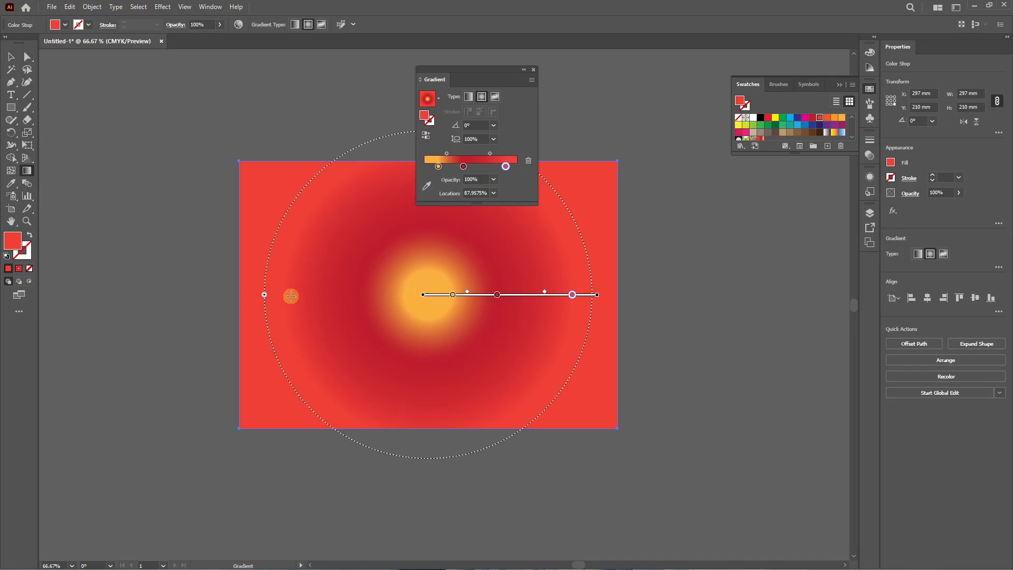
left_click_drag(246, 345, 483, 316)
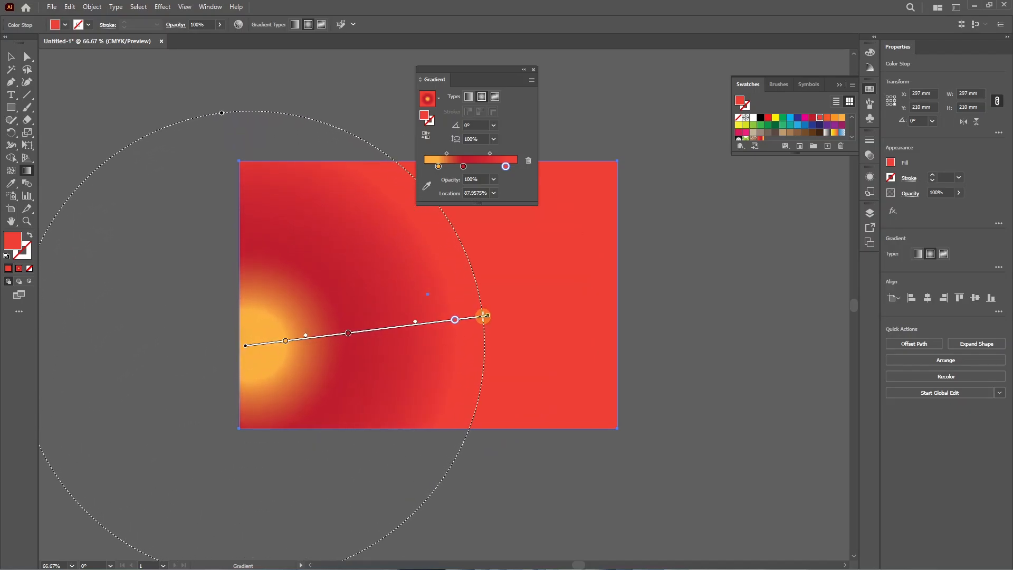
left_click_drag(211, 459, 579, 233)
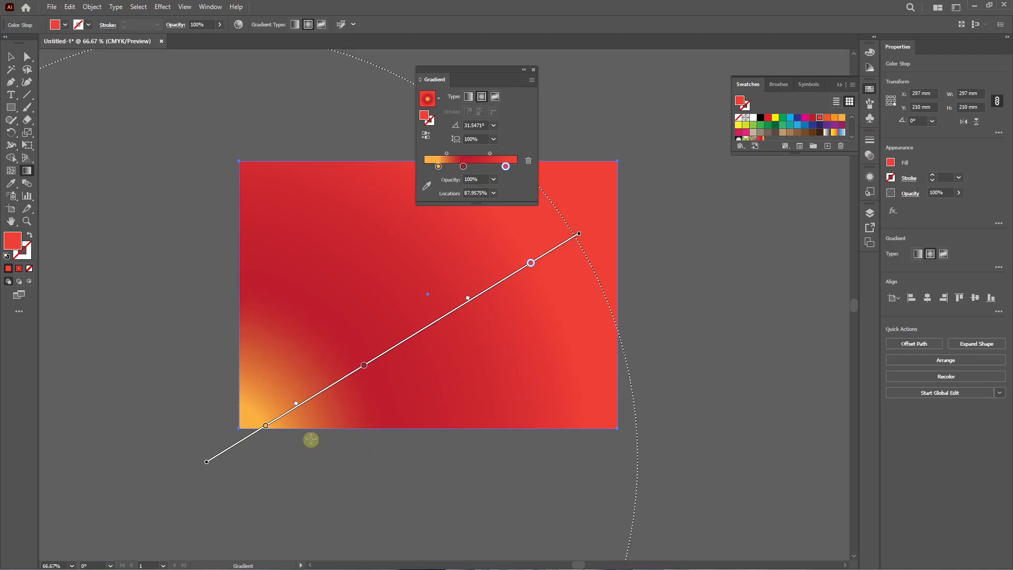
Flatten the radial gradient to an ellipse with an aspect ratio of about 19%, then resize it and rotate it to about -144°.
scroll(328, 428, "down", 2)
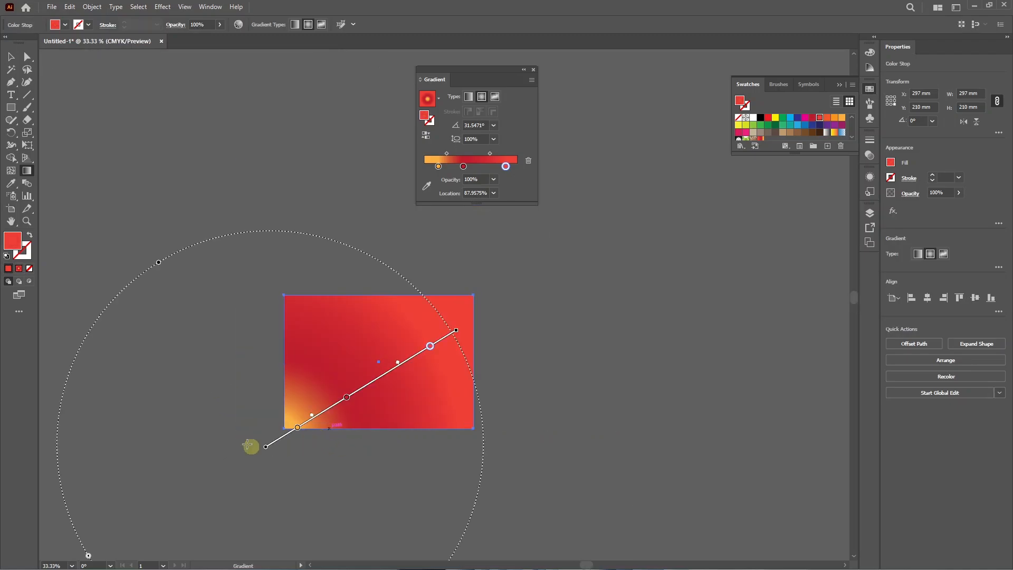
scroll(247, 444, "down", 2)
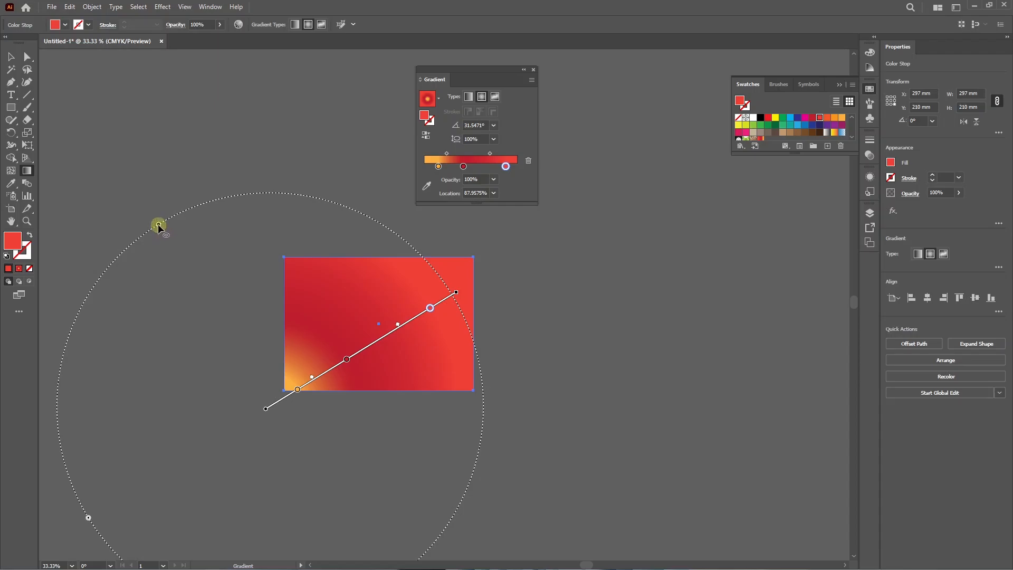
scroll(210, 271, "down", 3)
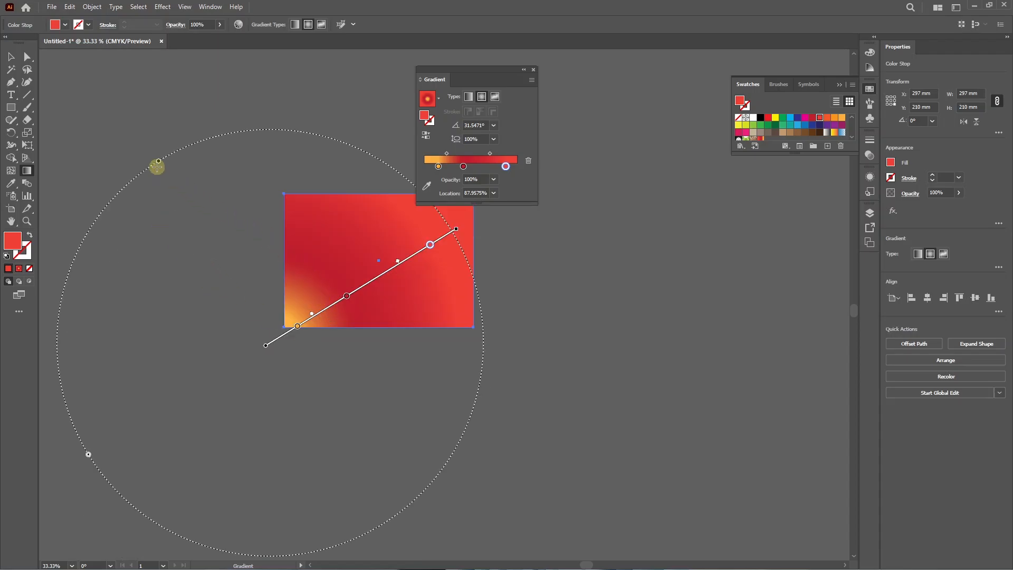
left_click_drag(158, 162, 305, 328)
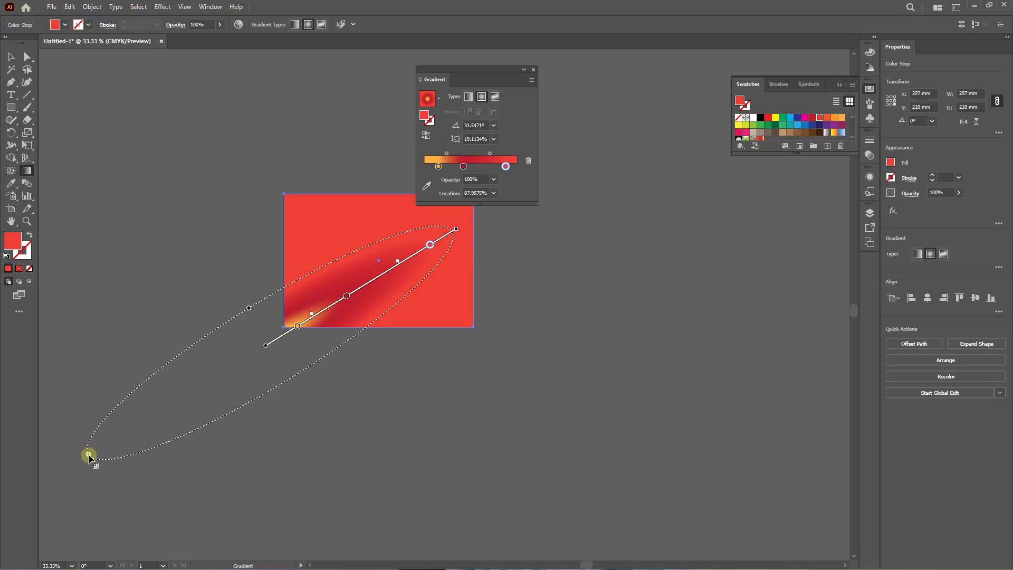
mouse_move(88, 454)
left_mouse_down()
mouse_move(215, 385)
mouse_move(105, 446)
left_mouse_up()
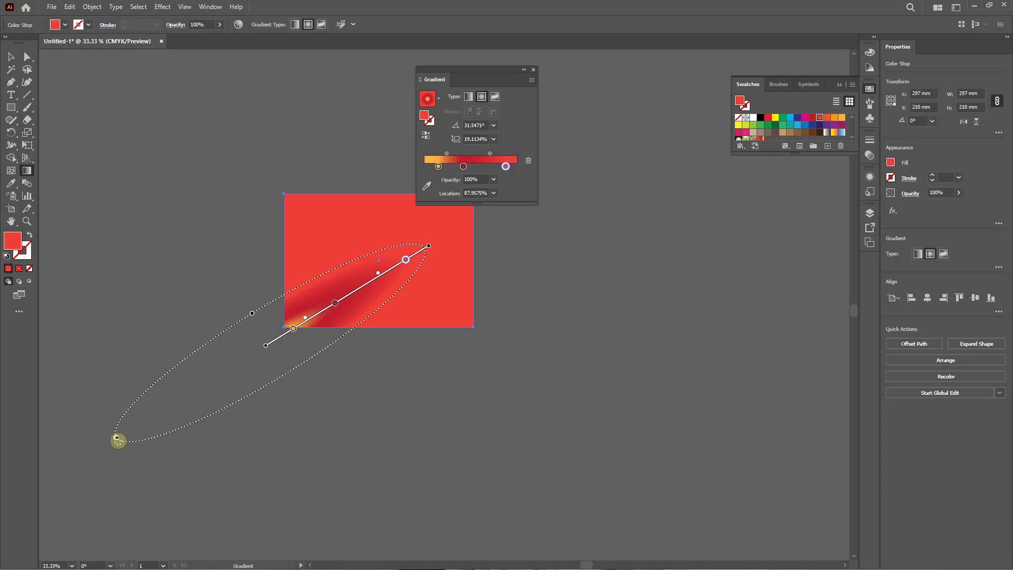
left_click_drag(118, 440, 353, 276)
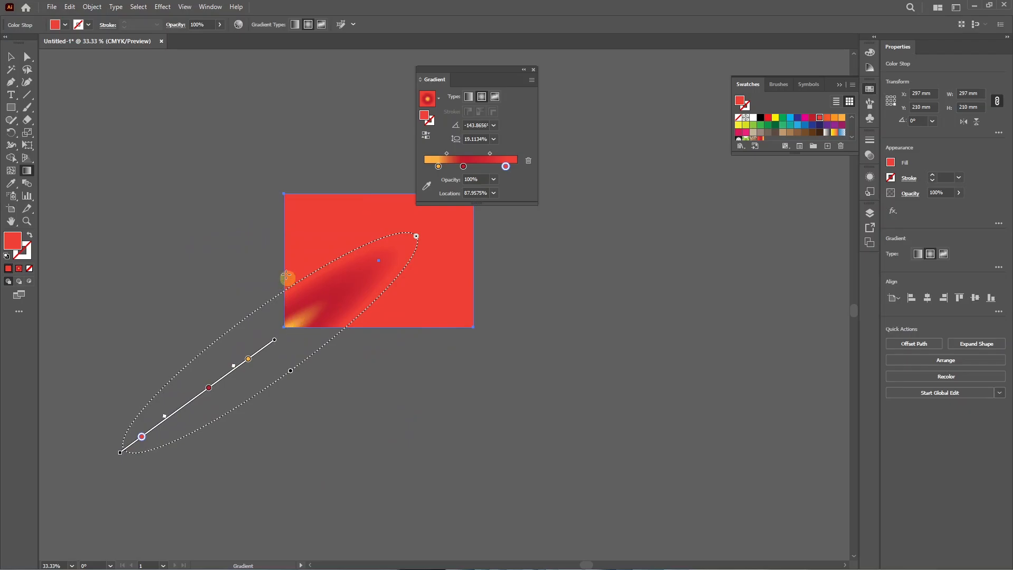
Redraw the radial gradient from the rectangle's left edge at about -19.5° and shift its stops inward, orange to about 10.9% and red to about 53%.
left_click_drag(282, 261, 604, 376)
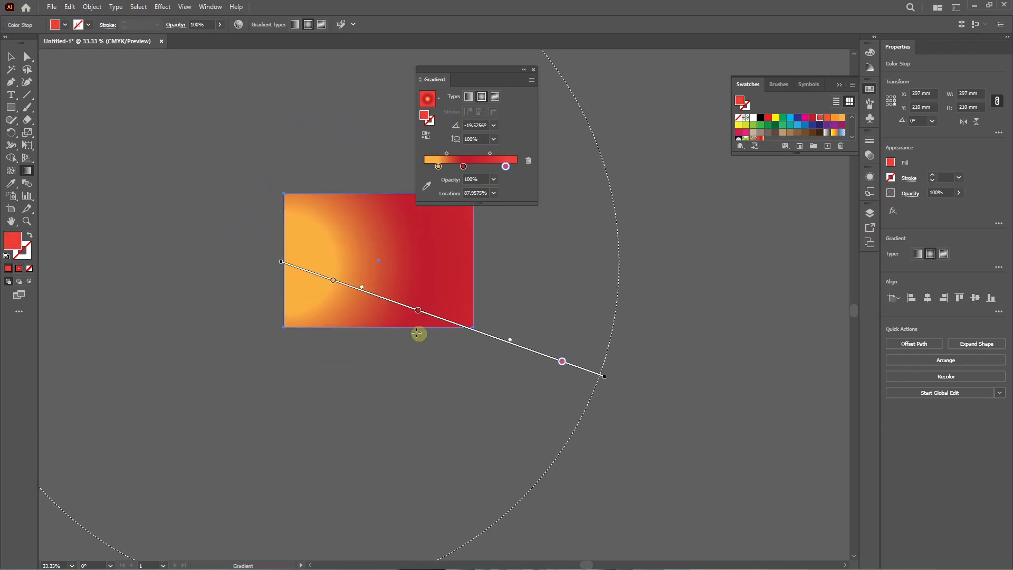
mouse_move(332, 280)
left_mouse_down()
mouse_move(343, 284)
mouse_move(320, 275)
mouse_move(342, 279)
left_mouse_up()
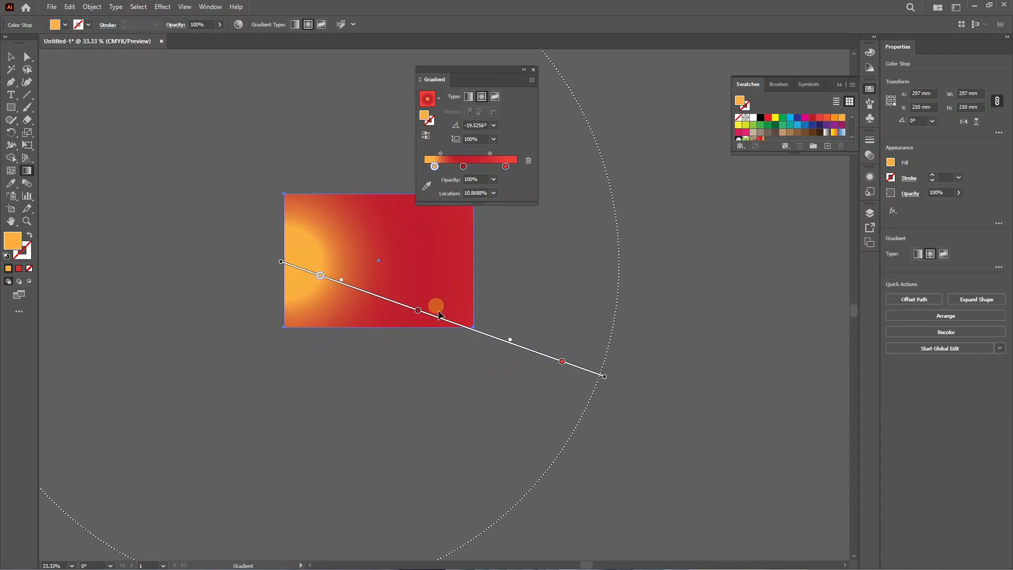
left_click_drag(418, 310, 403, 304)
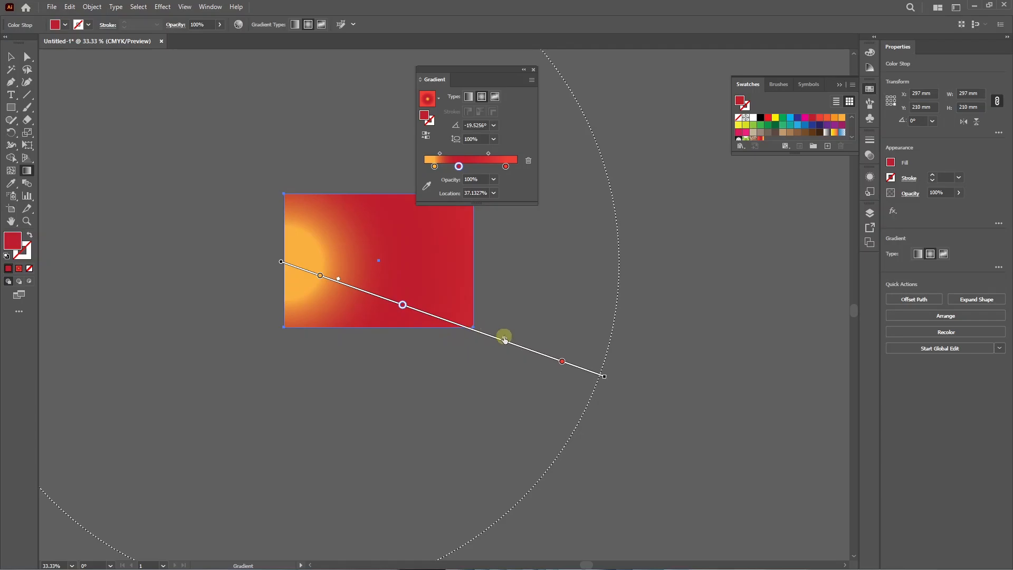
left_click_drag(504, 340, 445, 319)
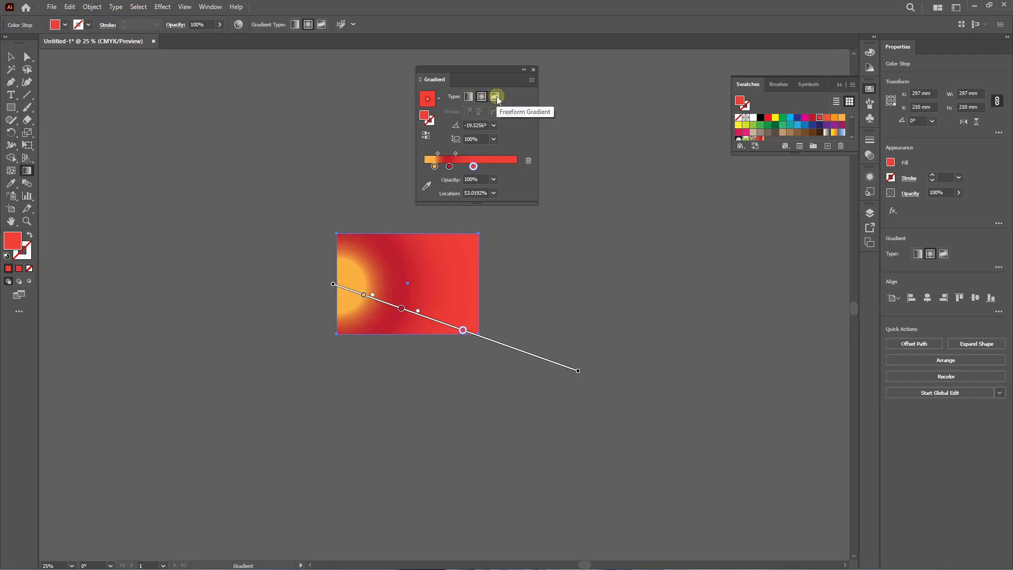
Convert the rectangle's fill to a freeform gradient, colouring its upper-left point green and its upper-right point dark green.
left_click(496, 96)
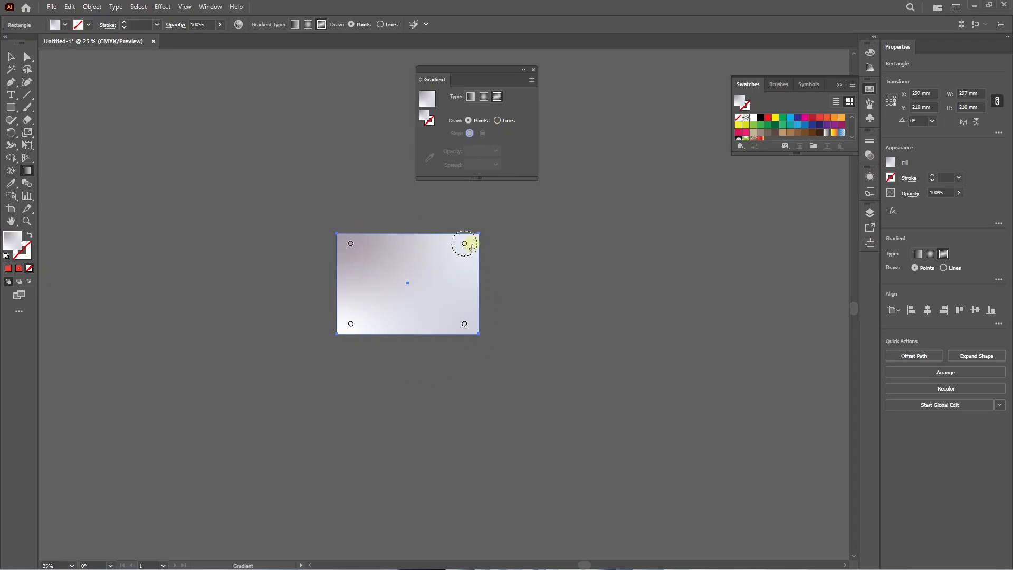
scroll(373, 327, "up", 1, "alt")
scroll(414, 331, "up", 1, "alt")
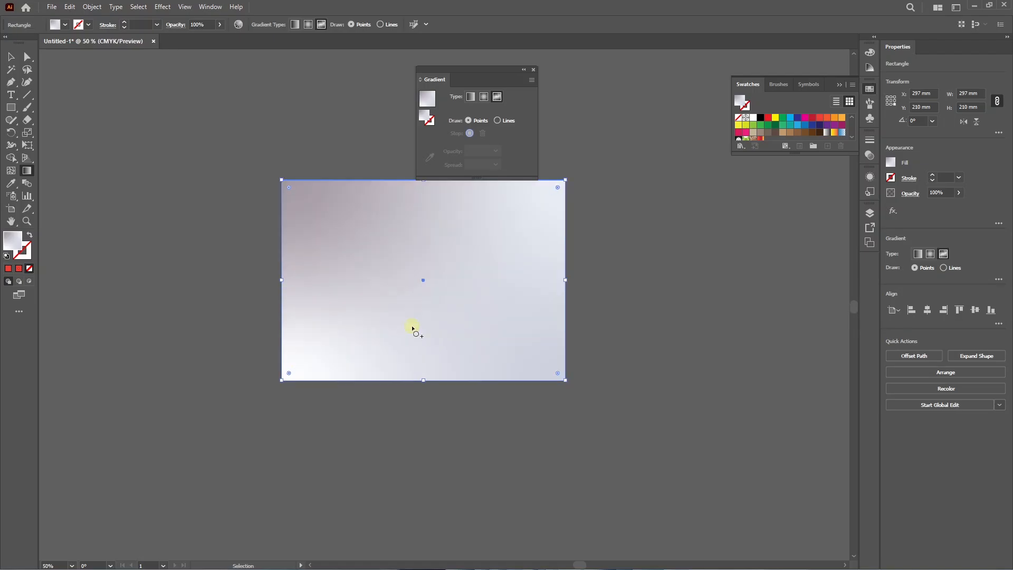
left_click(309, 202)
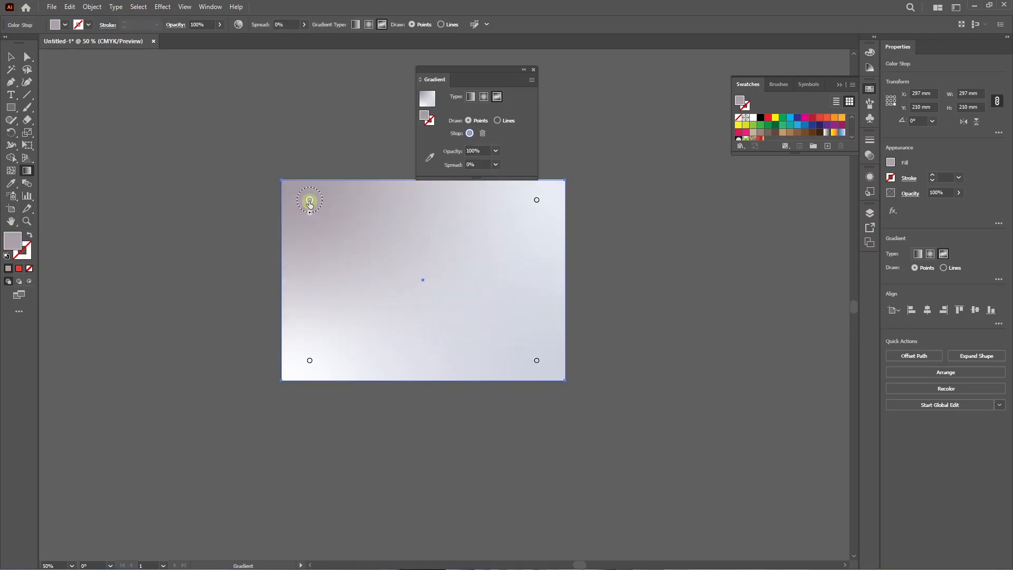
left_click(782, 120)
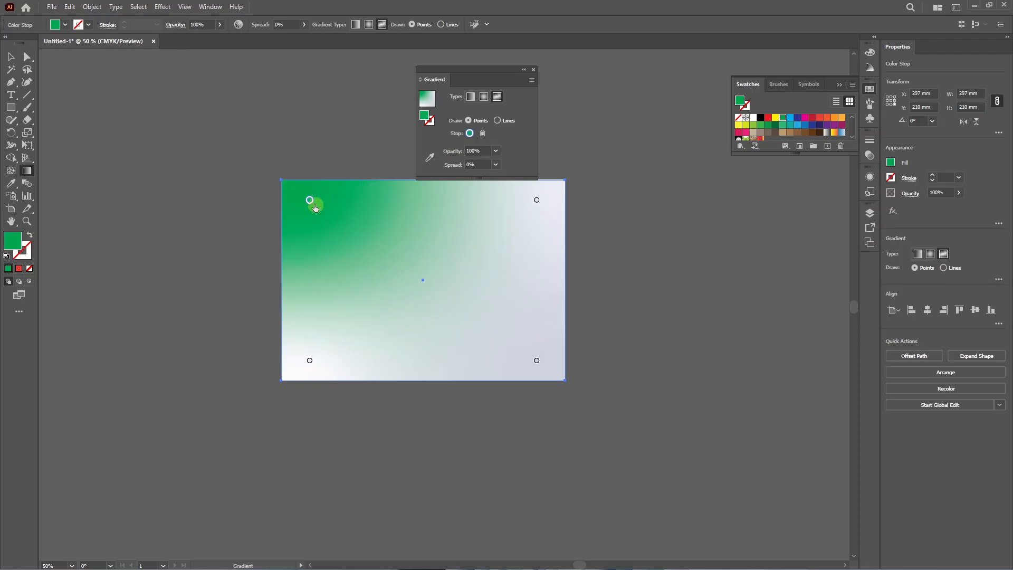
left_click(536, 201)
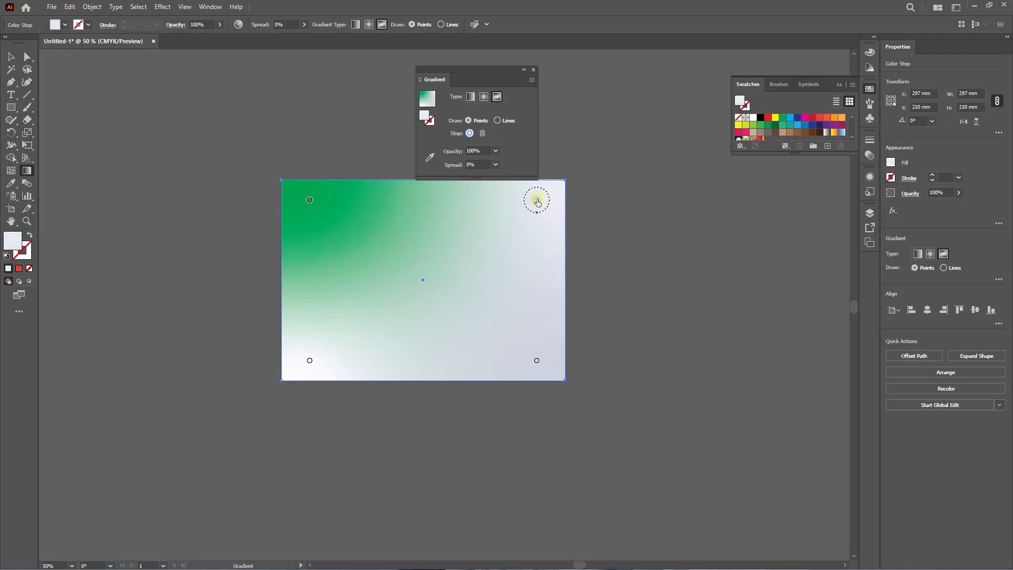
left_click(775, 126)
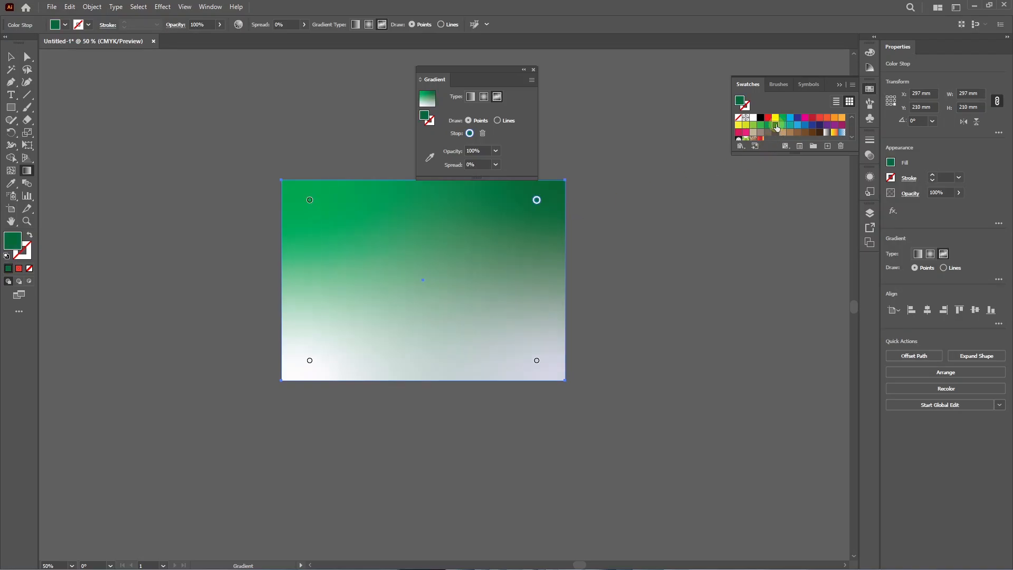
Colour the freeform gradient's lower-right point teal and its lower-left point yellow.
left_click(536, 361)
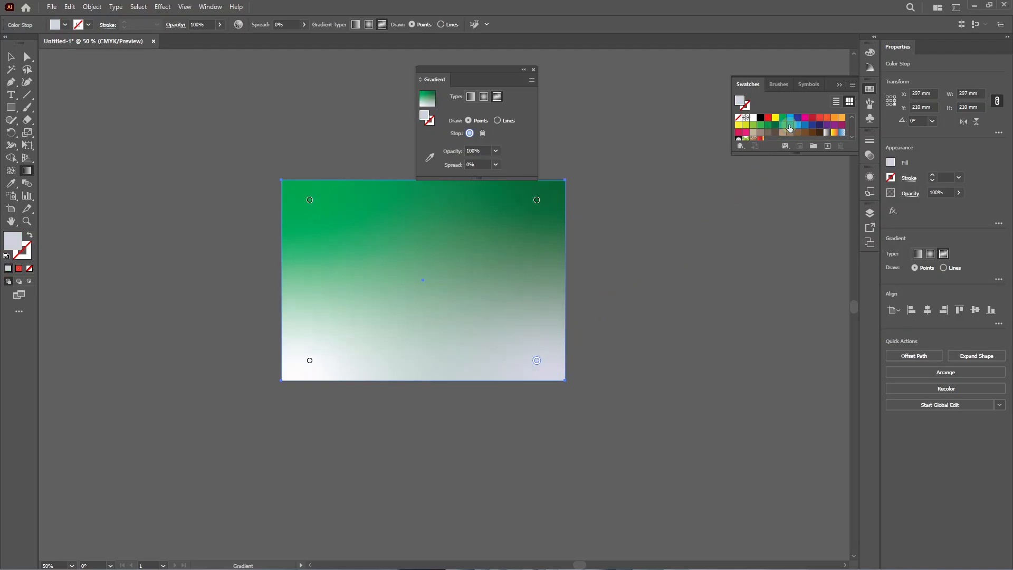
left_click(789, 128)
left_click(310, 361)
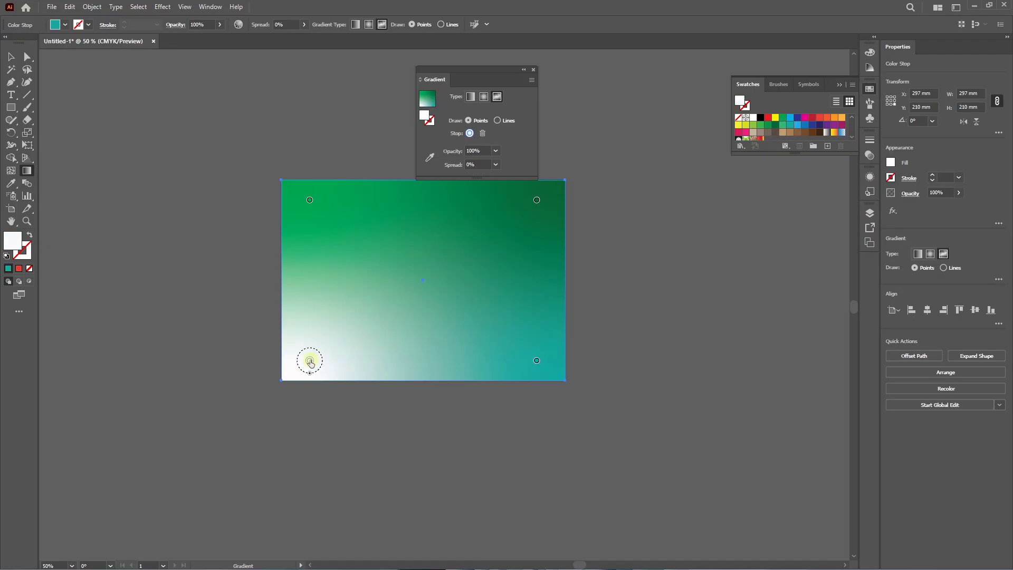
left_click(789, 126)
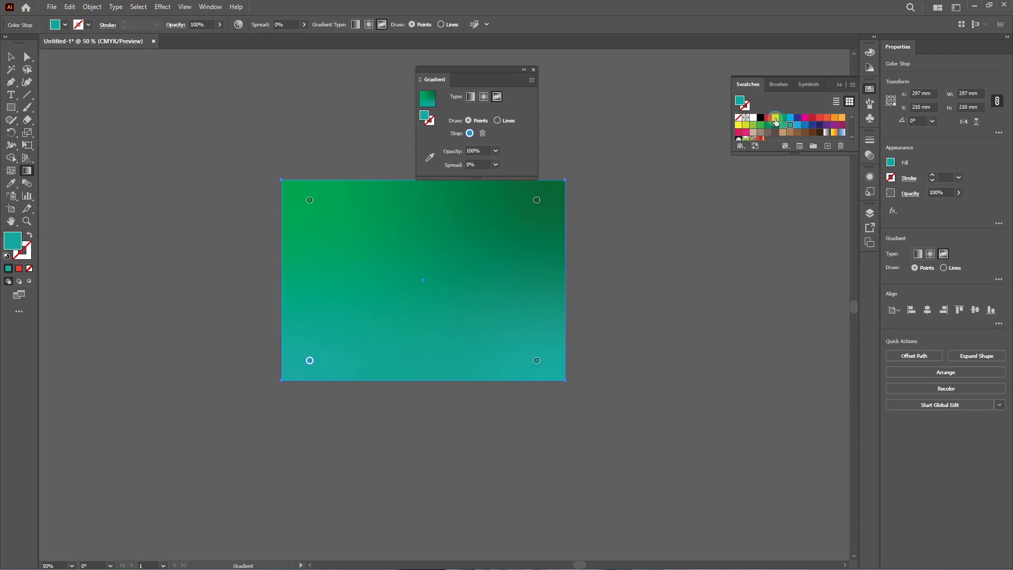
left_click(775, 119)
left_click(10, 56)
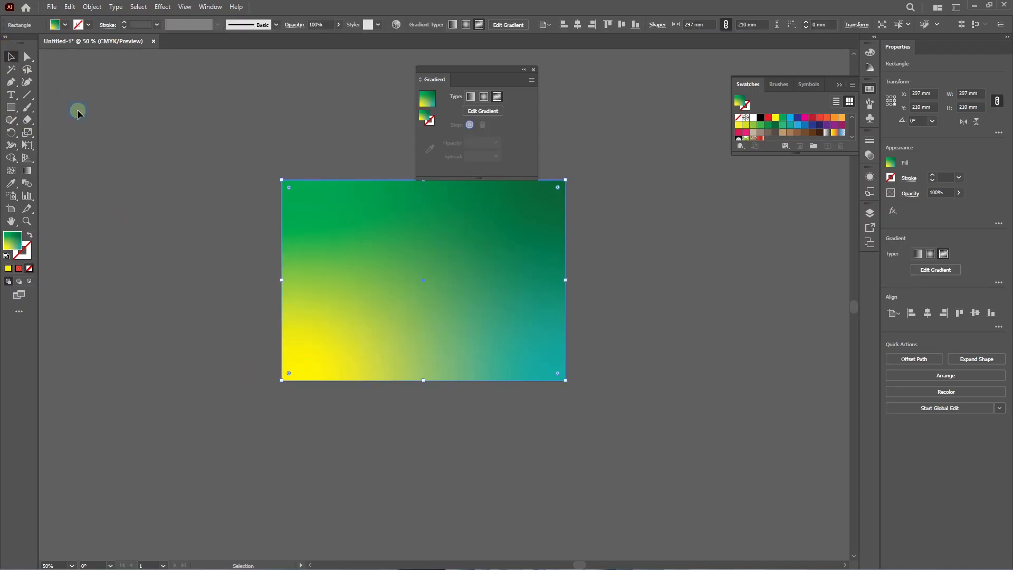
left_click(78, 113)
left_click(435, 280)
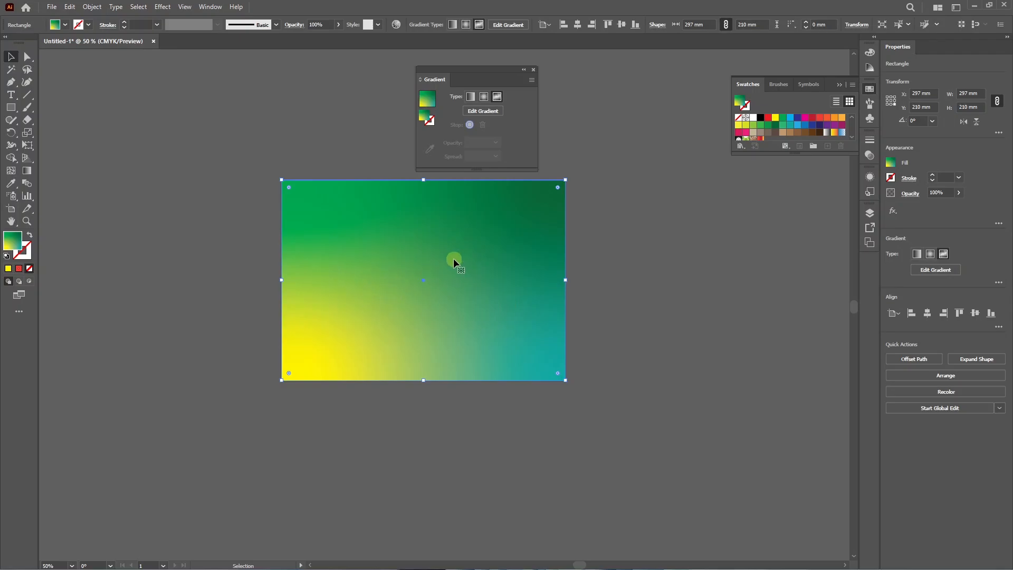
Add a colour point near the rectangle's upper centre to the freeform gradient and make it red.
left_click(27, 170)
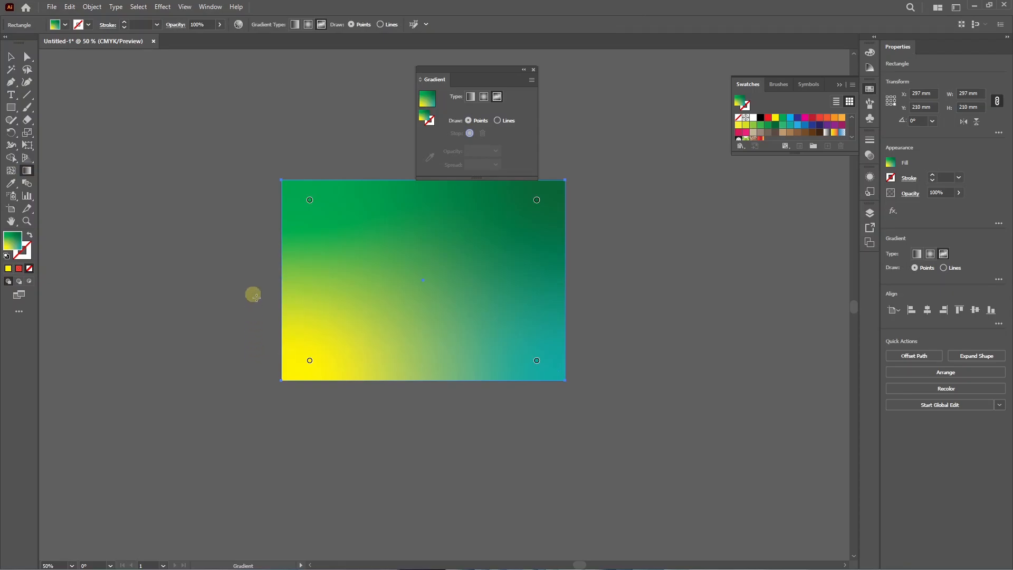
left_click(428, 236)
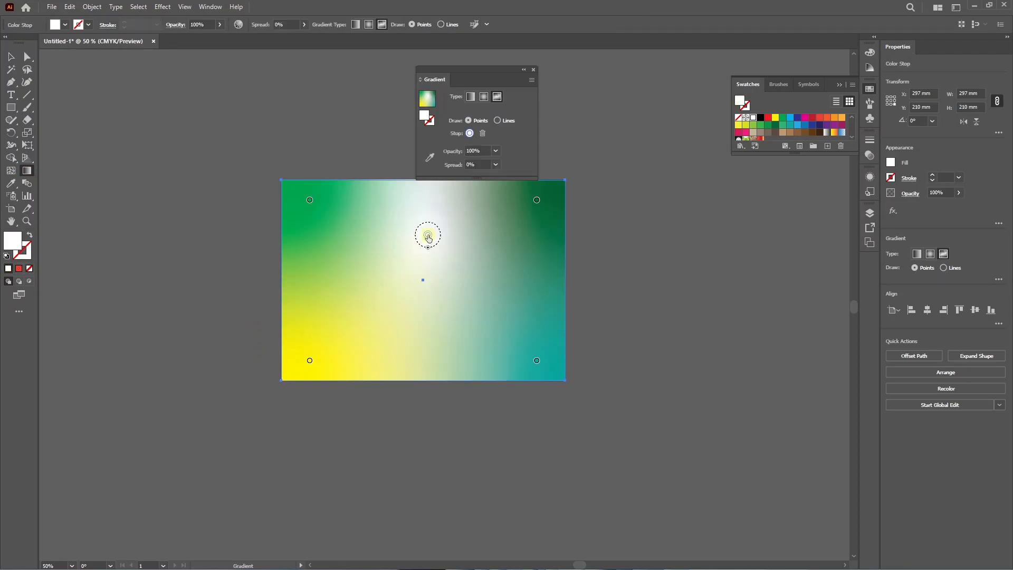
left_click(819, 119)
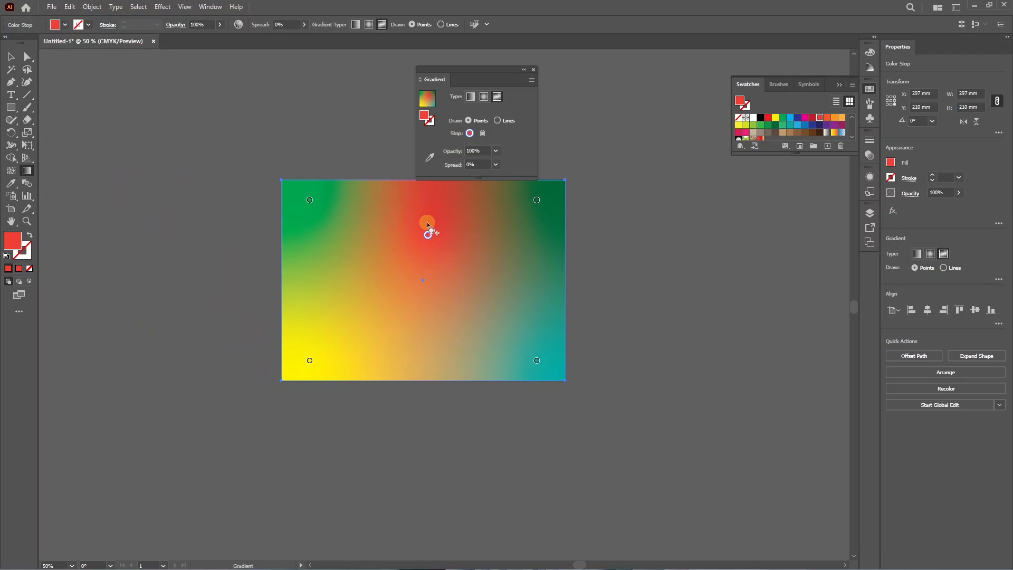
left_click(431, 160)
left_click(12, 57)
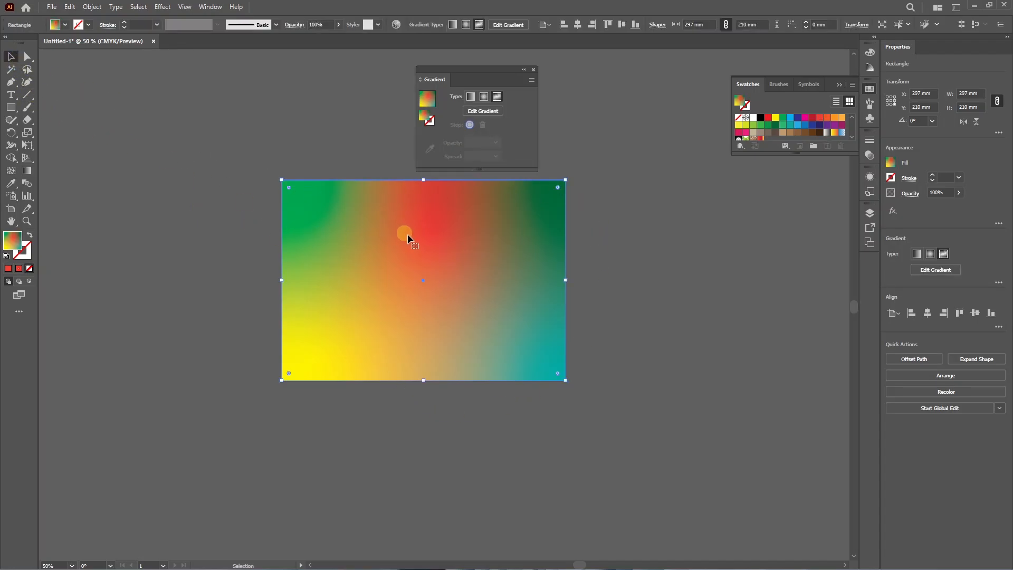
Widen the red colour point's spread to 100% and reset it to 0%.
key("g")
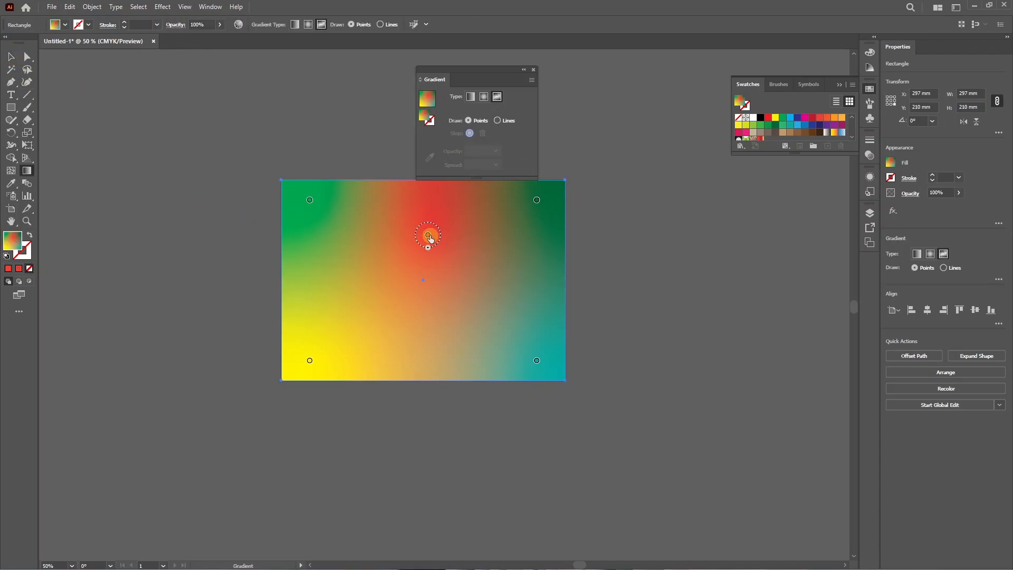
left_click(428, 236)
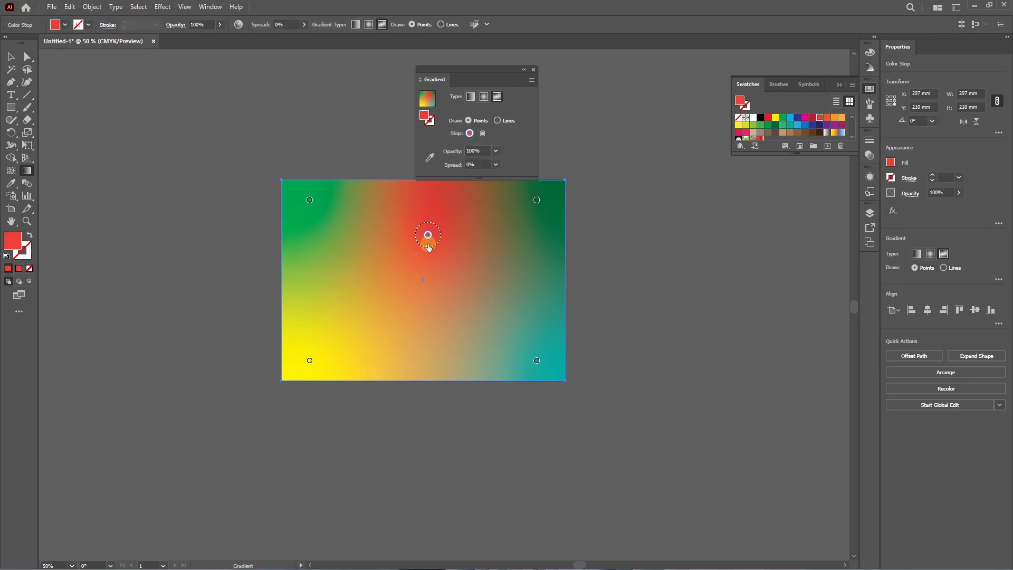
left_click_drag(427, 247, 433, 275)
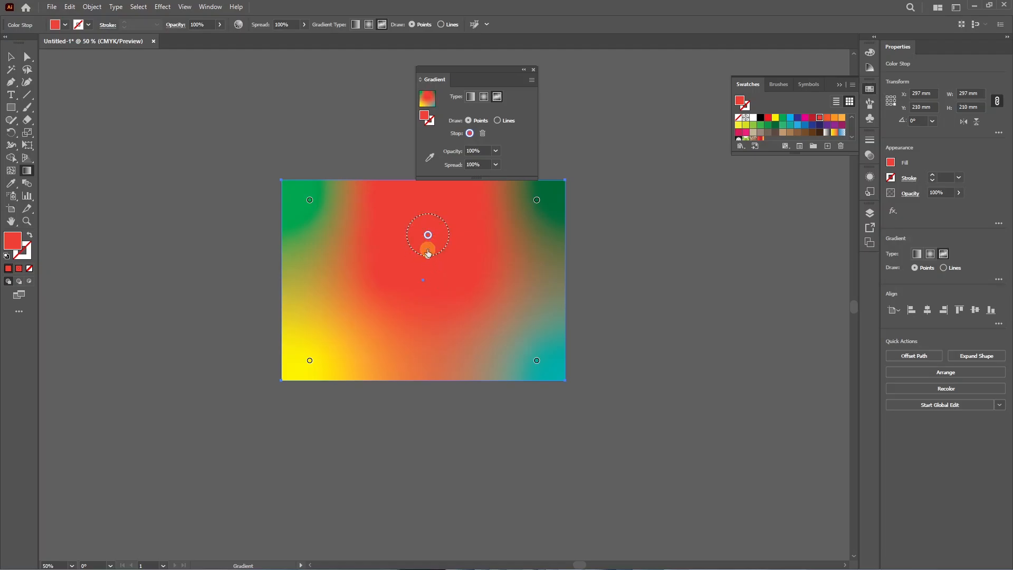
left_click_drag(428, 258, 425, 235)
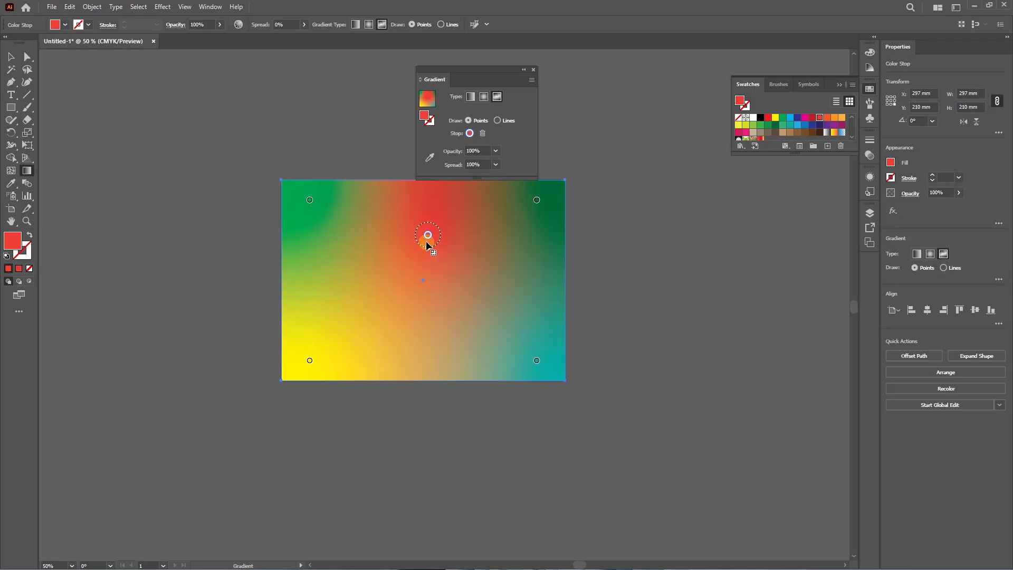
Rearrange the freeform gradient's points: green to the right of centre, yellow to the upper left and teal to the lower left.
left_click(310, 201)
left_click_drag(309, 203, 504, 288)
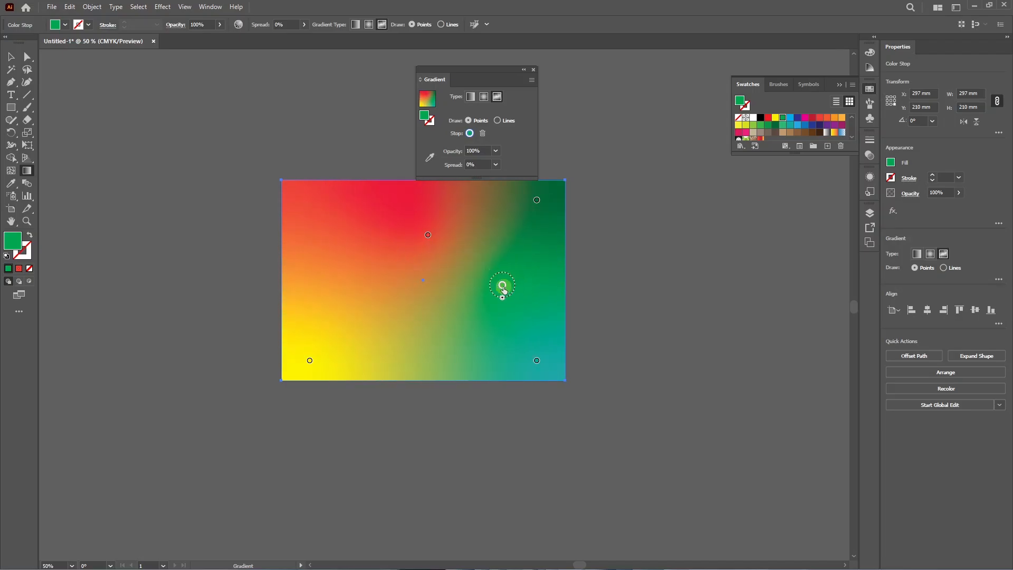
left_click_drag(310, 360, 327, 217)
left_click_drag(537, 362, 362, 346)
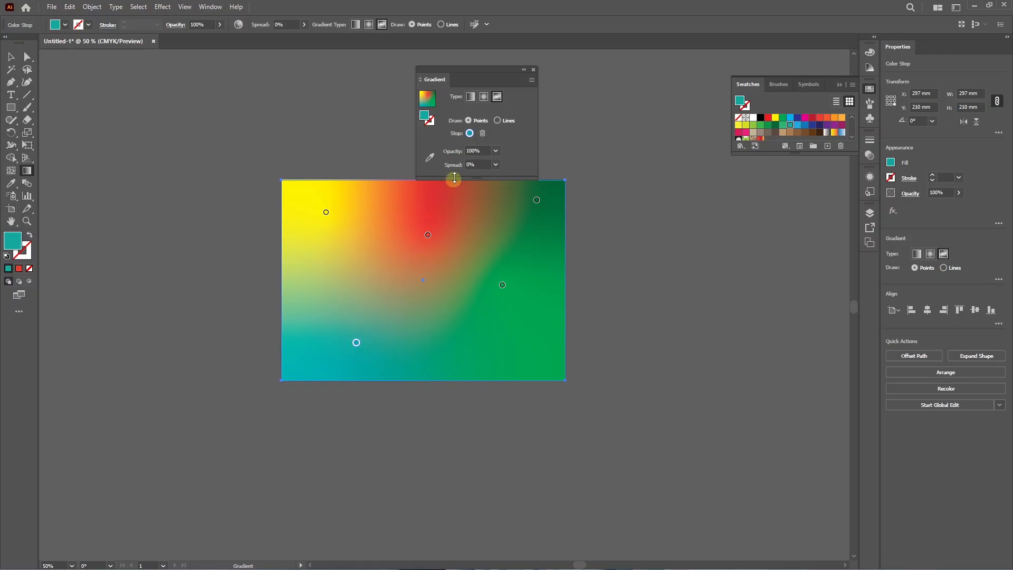
Delete the teal point and draw a three-point freeform gradient line curving from the rectangle's lower left through lower centre to the right of centre.
left_click(482, 135)
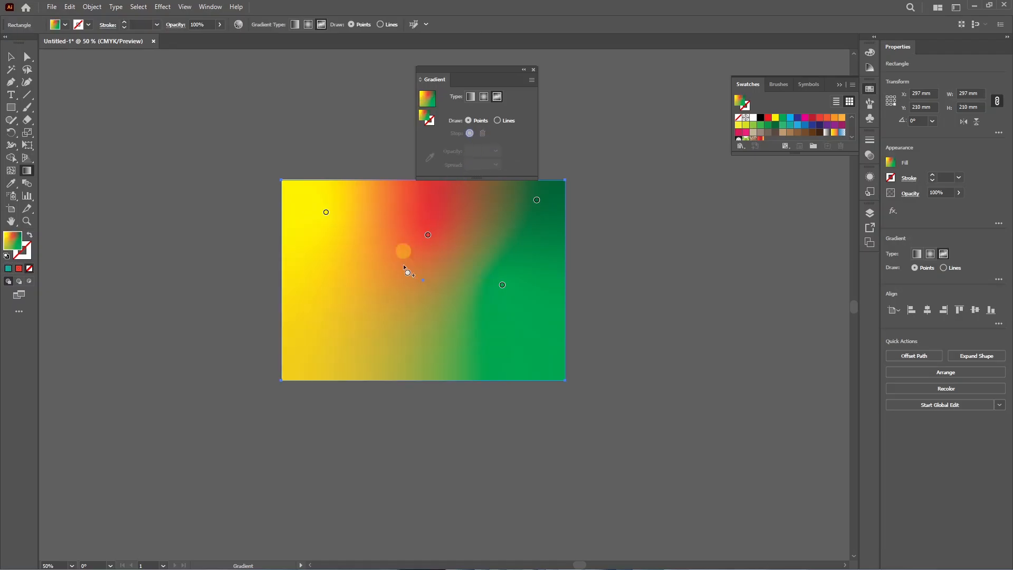
left_click(496, 121)
left_click(291, 344)
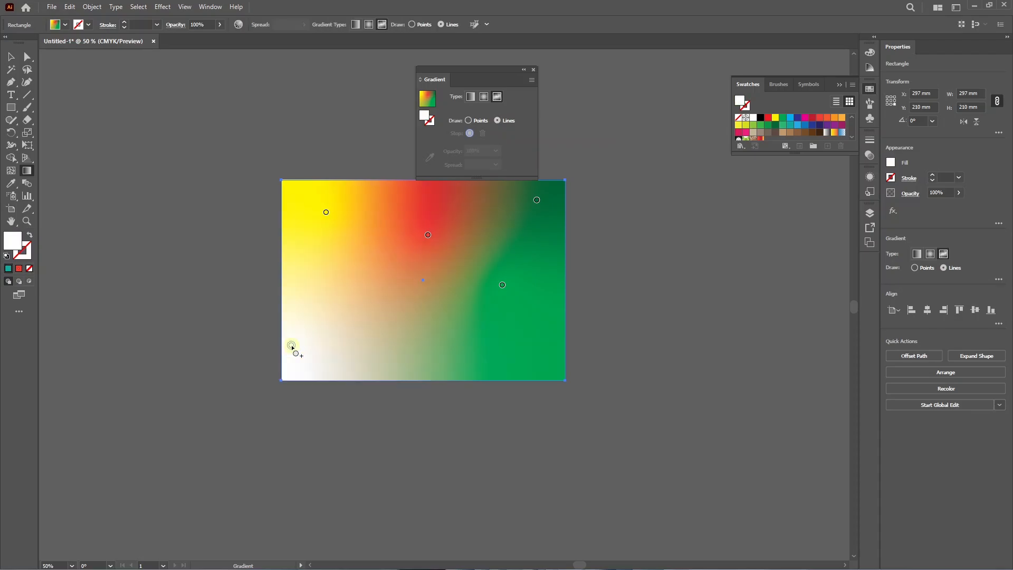
left_click(418, 326)
left_click(494, 238)
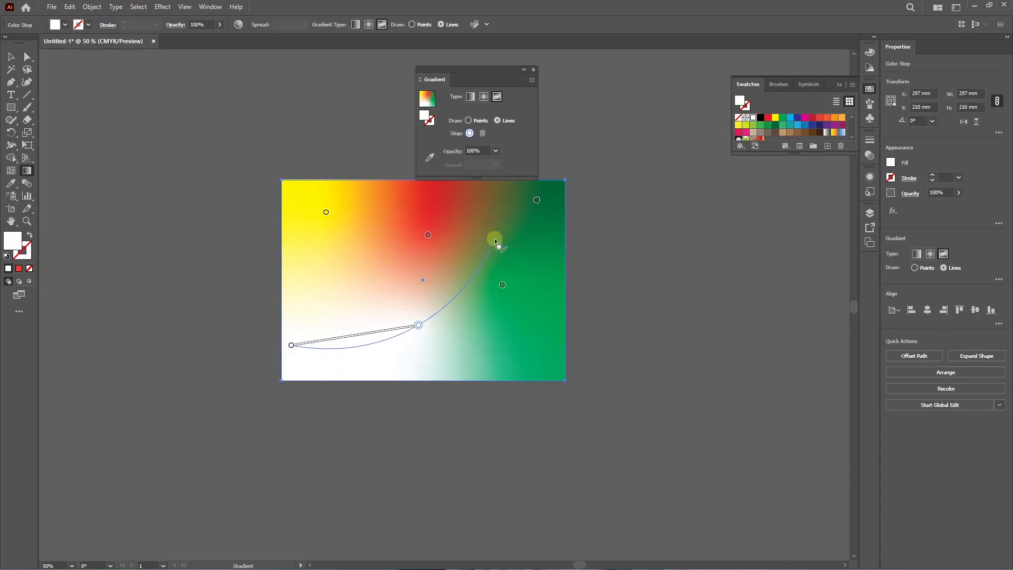
key("Delete")
left_click(418, 326)
left_click(500, 236)
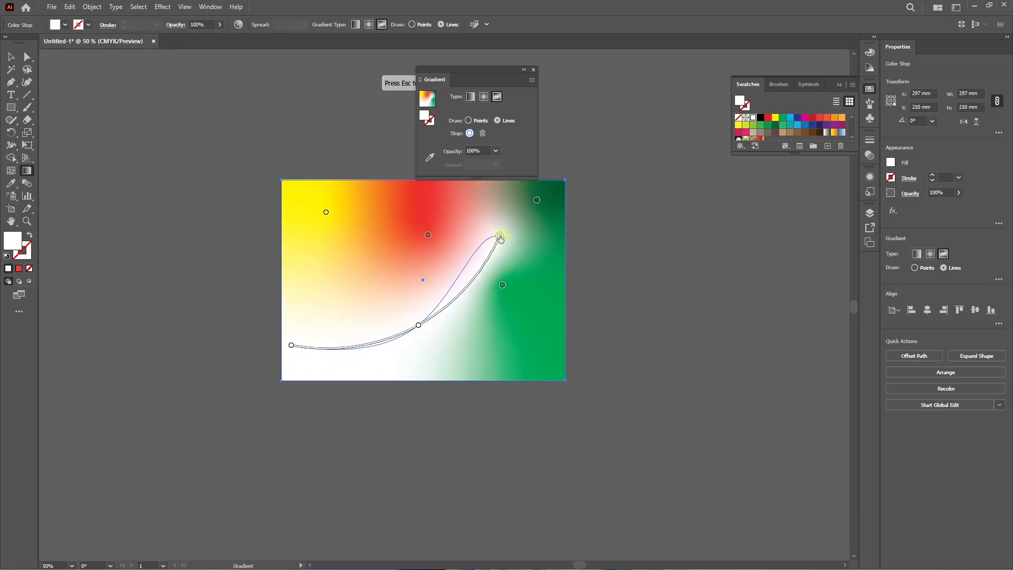
key("Escape")
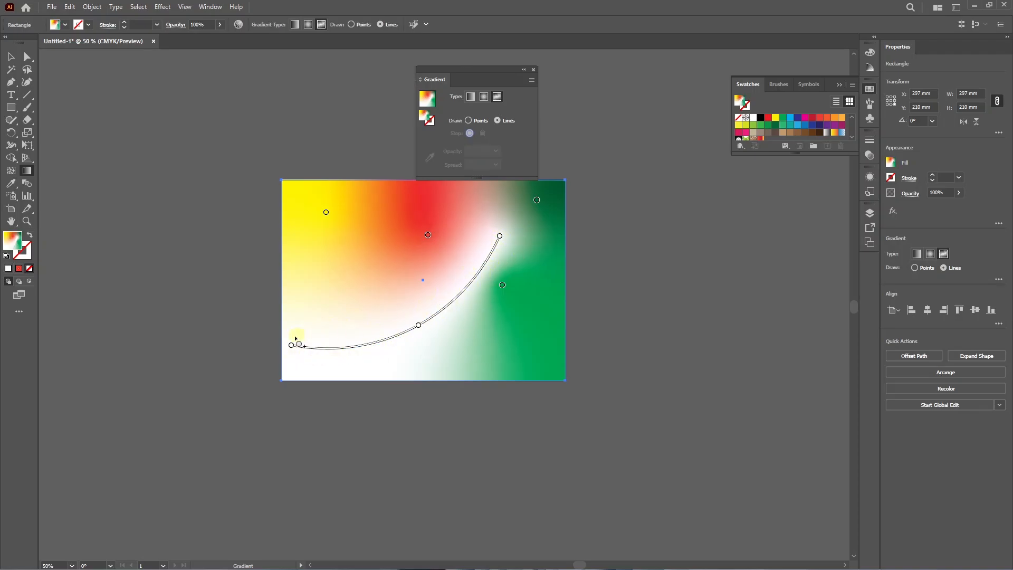
Colour the gradient line's lower-left point green (5D9540), its middle point dark red (702E32) and its upper-right end point brown (7E2D18).
double_click(291, 346)
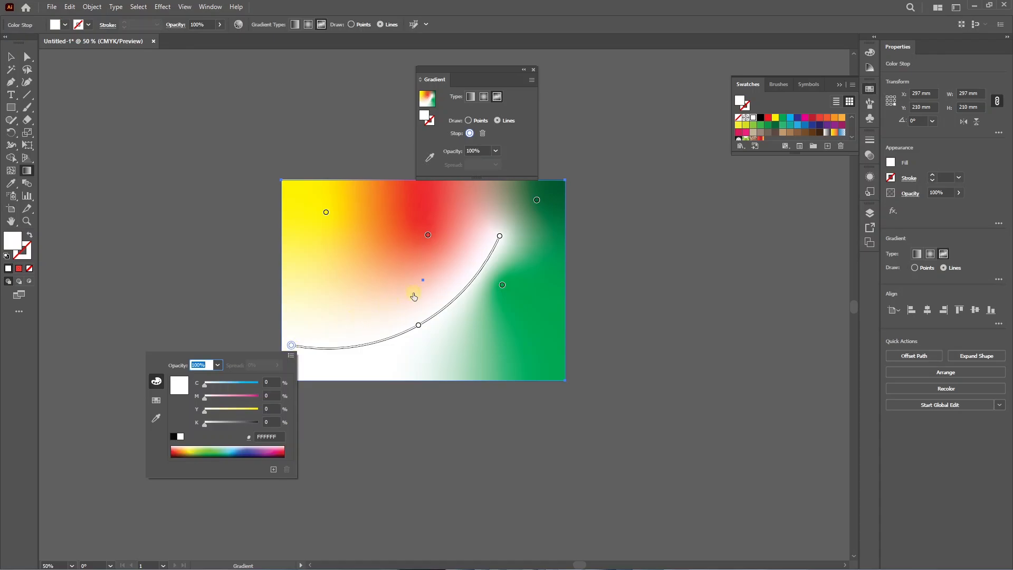
left_click(199, 450)
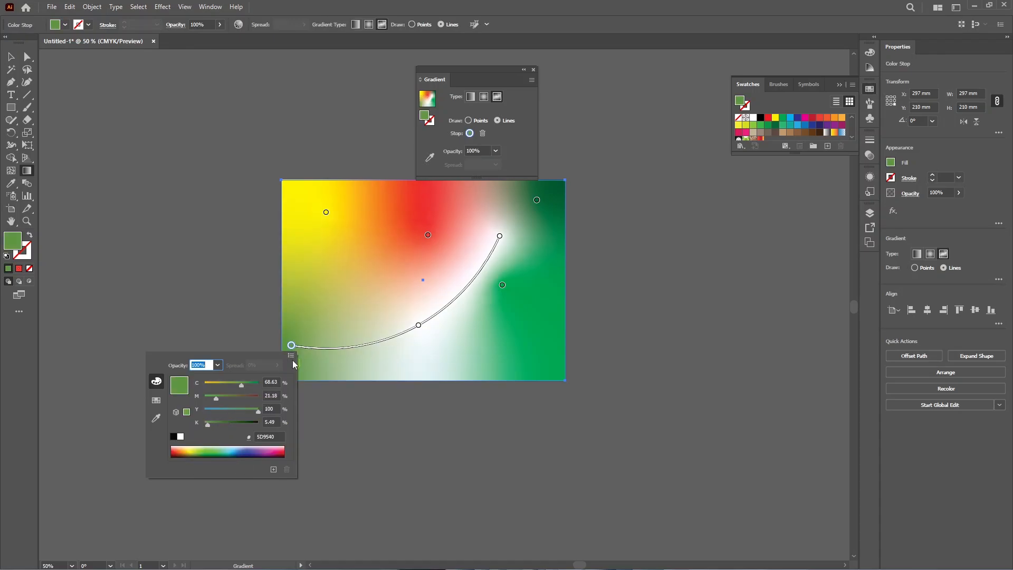
double_click(419, 324)
left_click(385, 376)
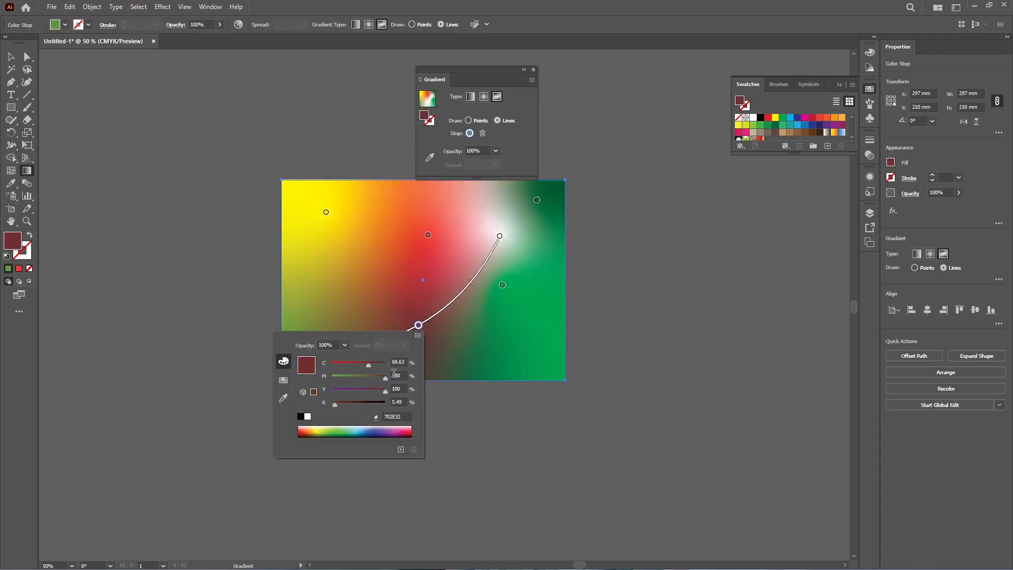
double_click(499, 237)
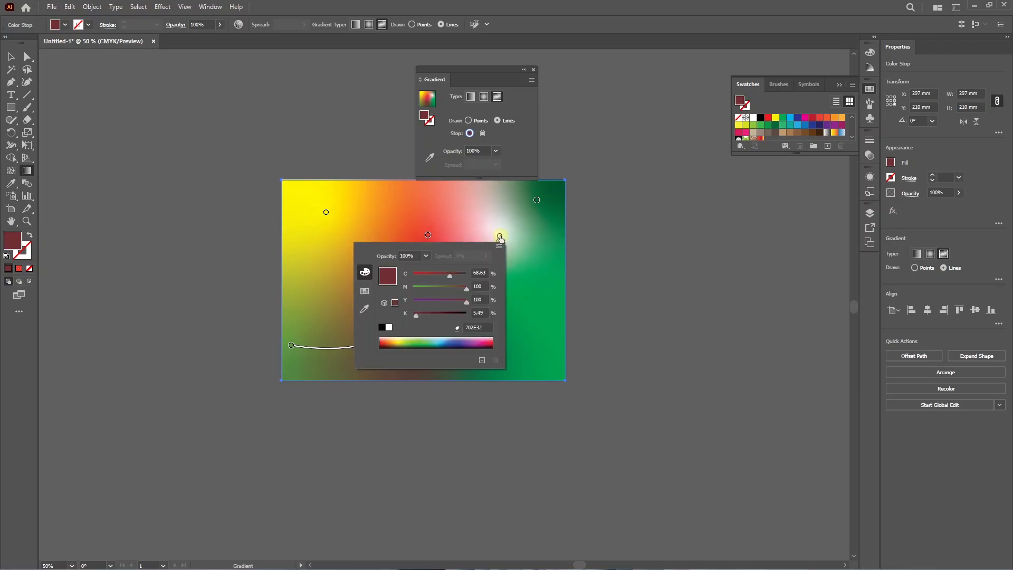
left_click(384, 345)
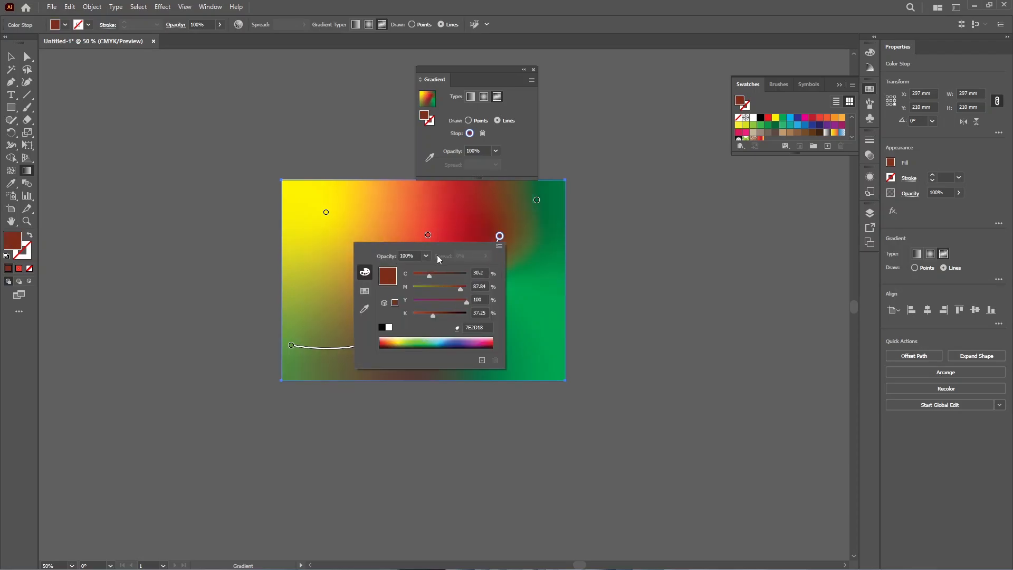
left_click(498, 243)
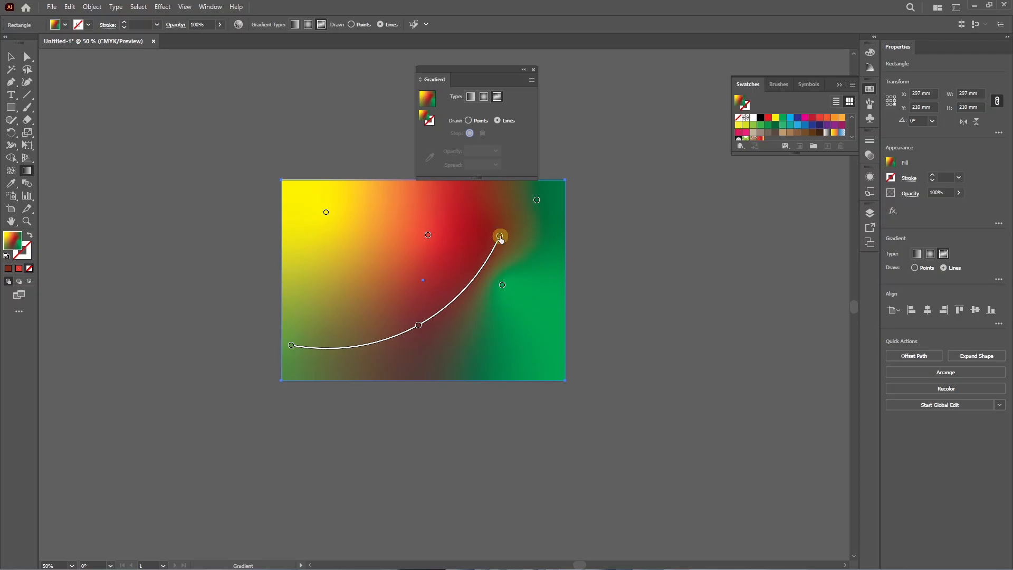
Move the line's brown end point to the rectangle's left edge above the green point, and add a near-black point midway along the upper branch.
left_click(499, 237)
left_click_drag(500, 236, 295, 281)
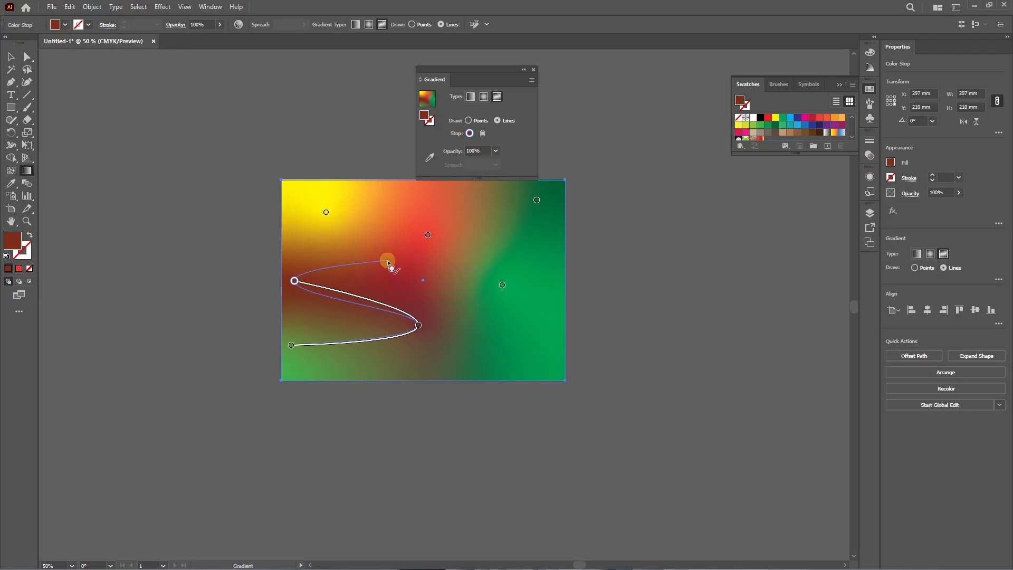
key("Escape")
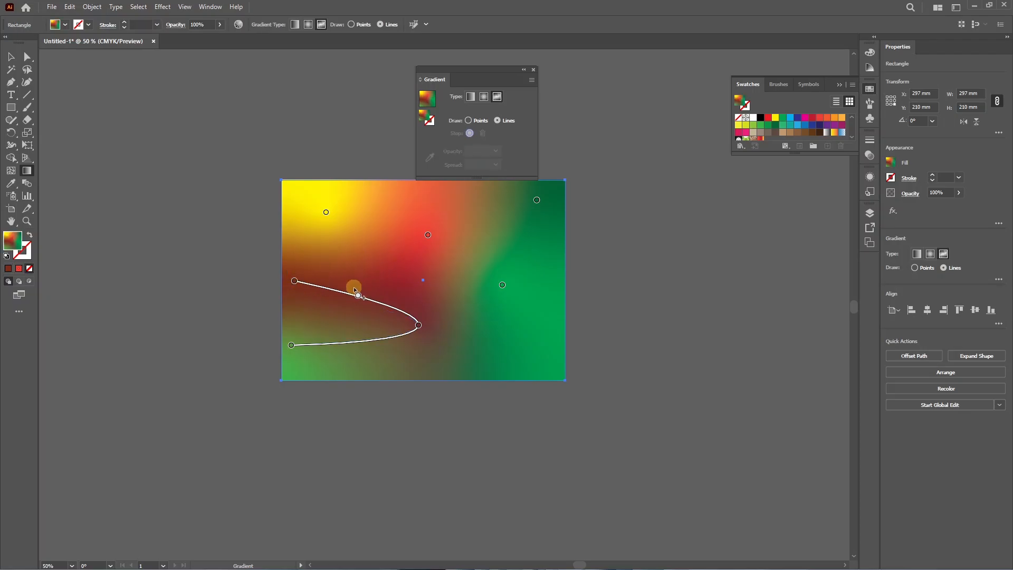
left_click(353, 289)
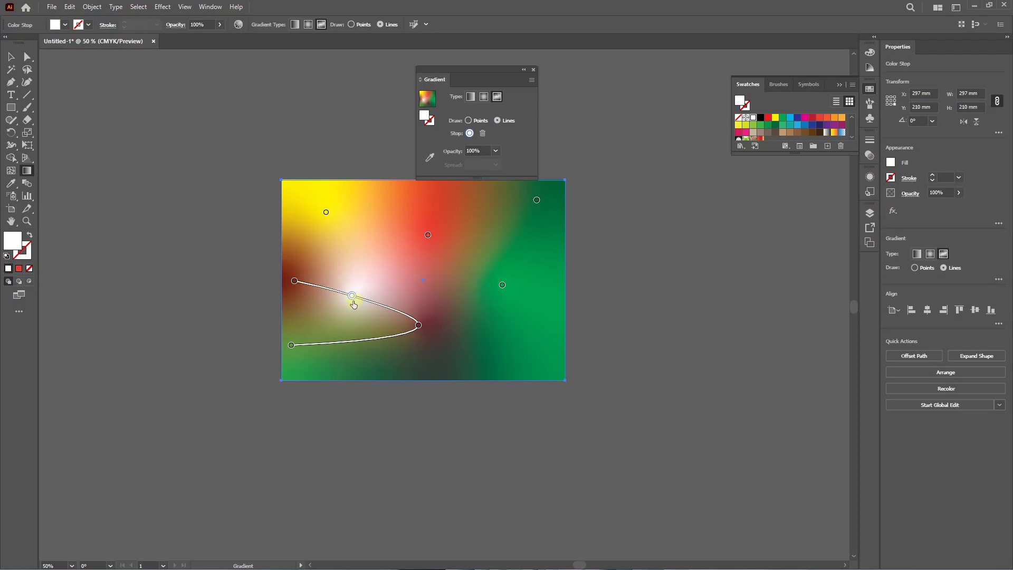
key("ctrl+z")
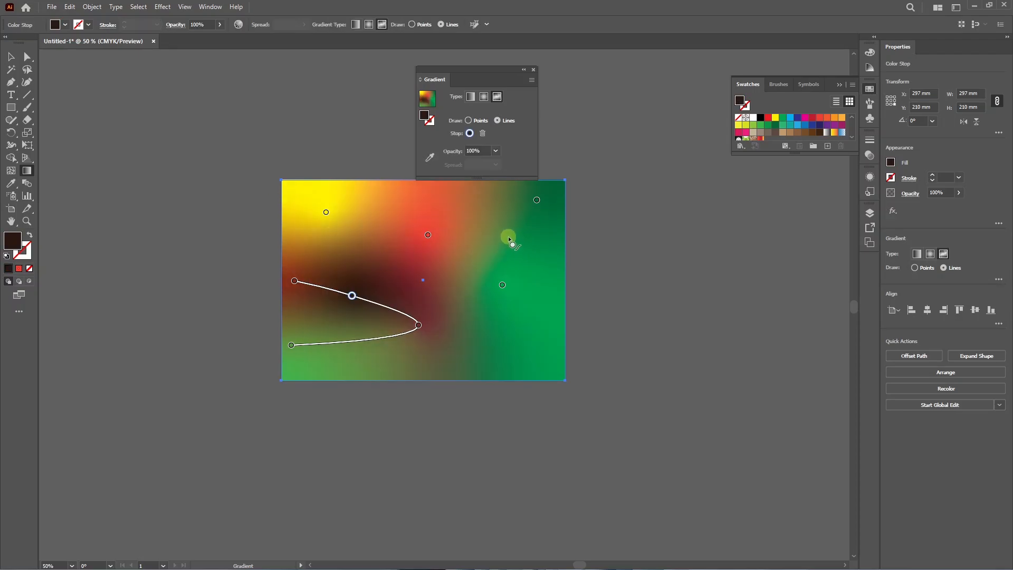